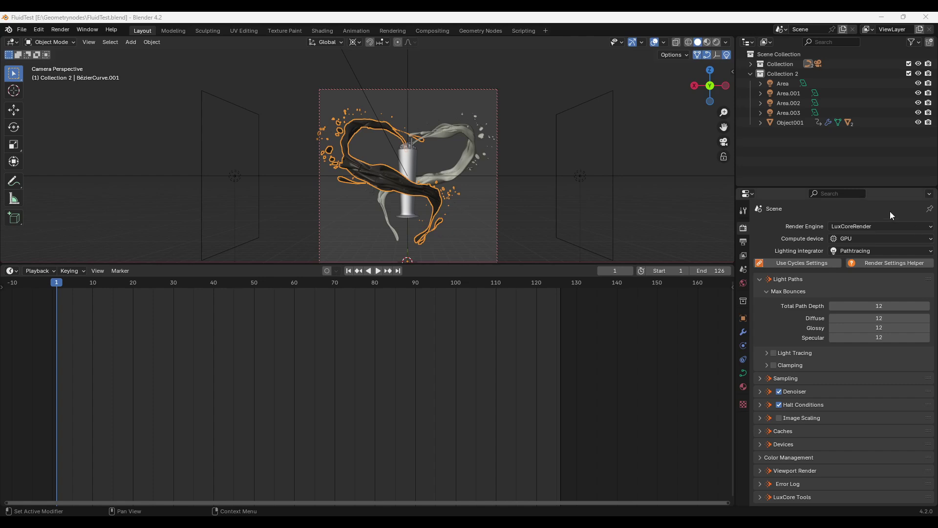
- Check the render engine list and drag the timeline border down to enlarge the 3D view
click(892, 226)
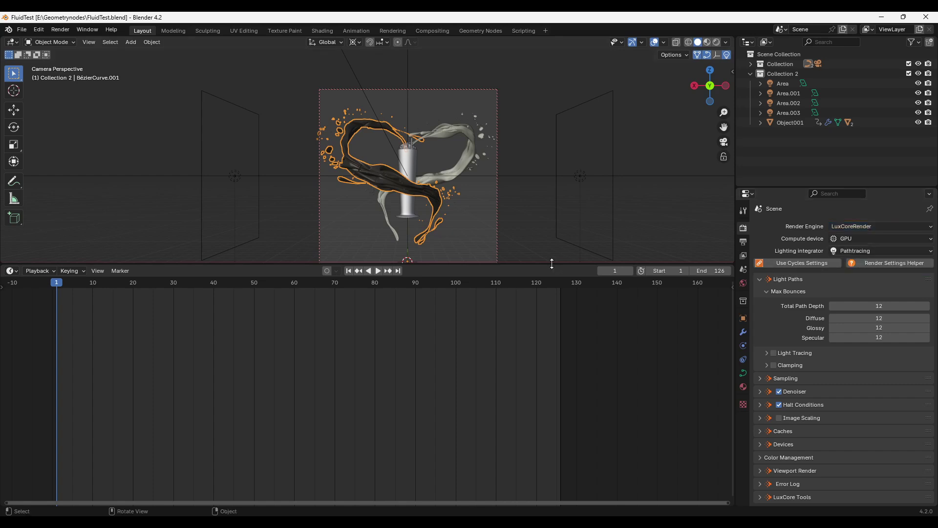
drag(551, 263, 562, 327)
- Open the sidebar's LuxCore Online Library tab, toggle Asset Bar on and off, then hide the sidebar
key(n)
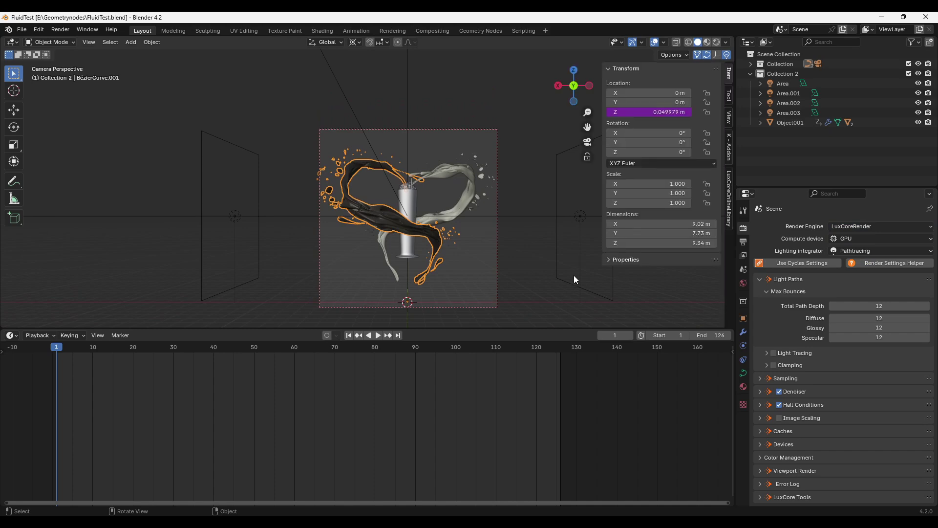
click(729, 210)
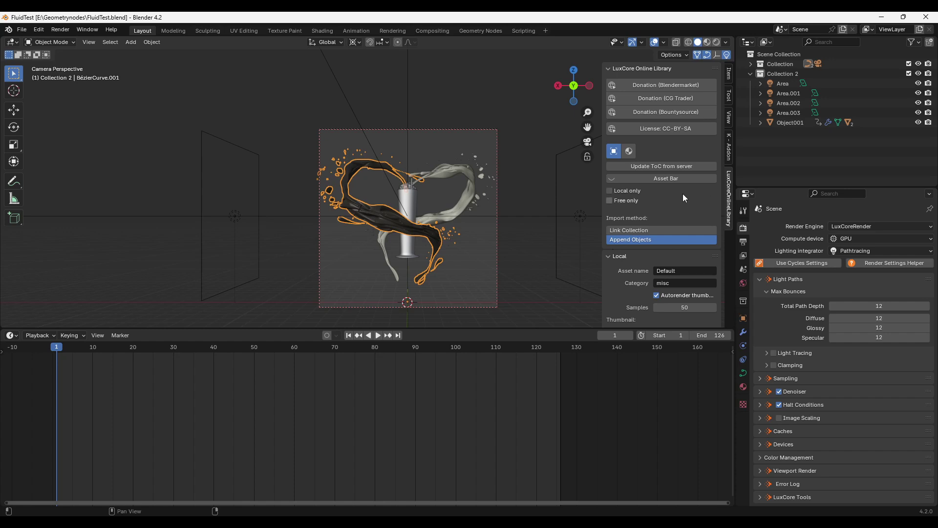
click(660, 179)
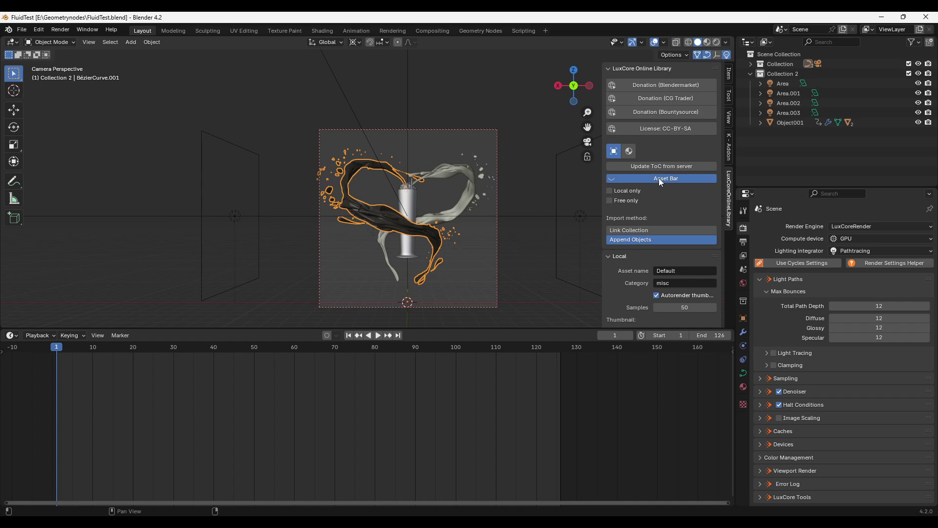
click(658, 178)
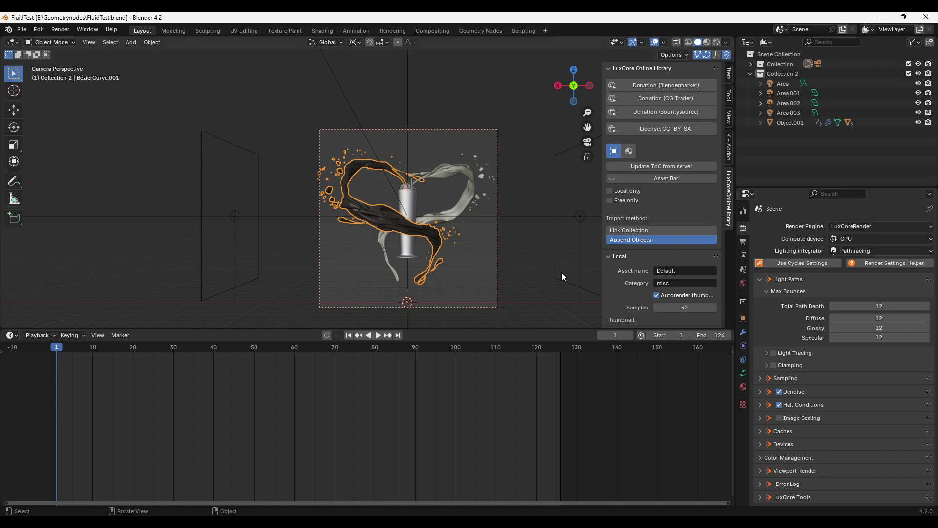
key(n)
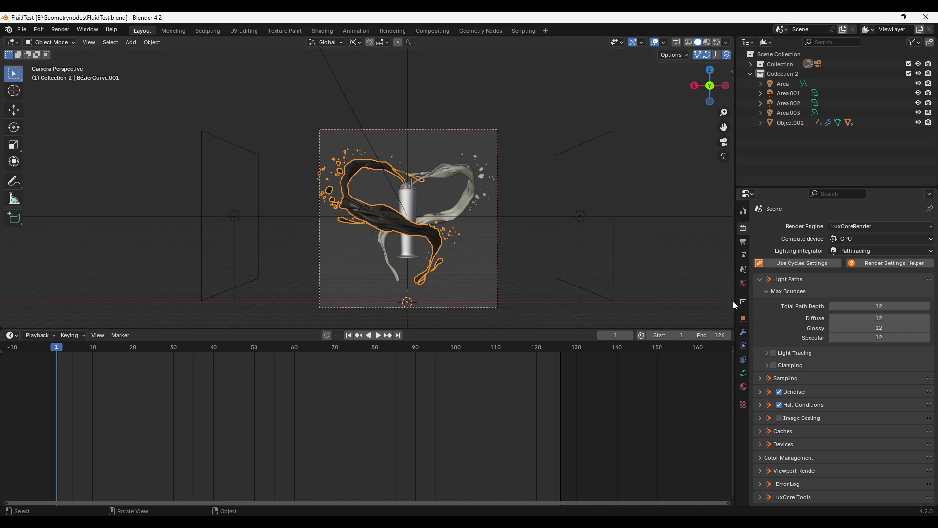
- Review the curve's GeometryNodes modifier, return to LuxCoreRender settings, and make the 3D view taller
click(743, 332)
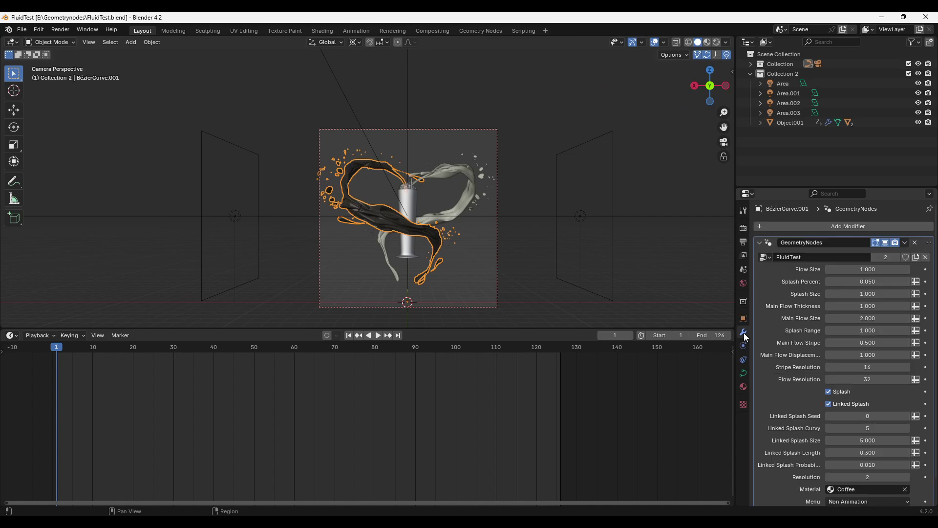
click(741, 231)
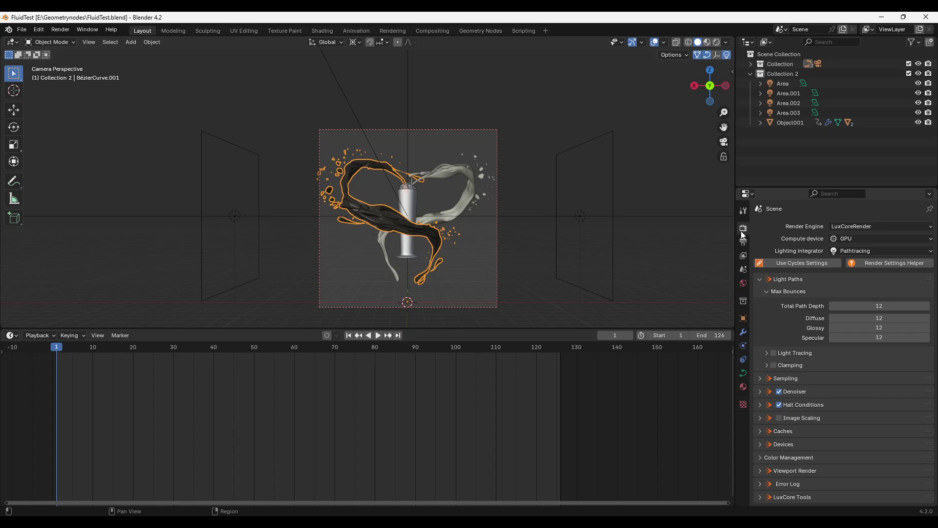
drag(558, 329, 553, 384)
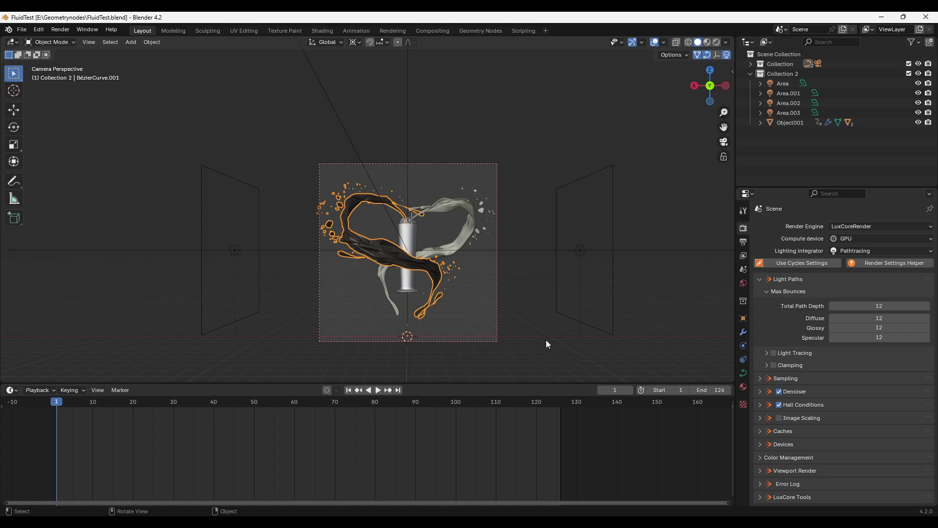
- Collapse the curve's GeometryNodes modifier and browse the Add Modifier list
click(743, 332)
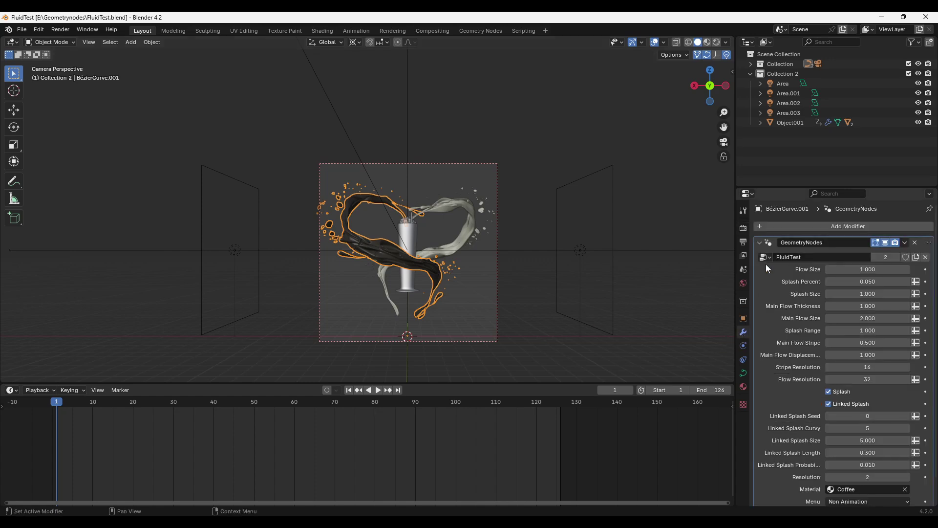
click(759, 243)
click(770, 229)
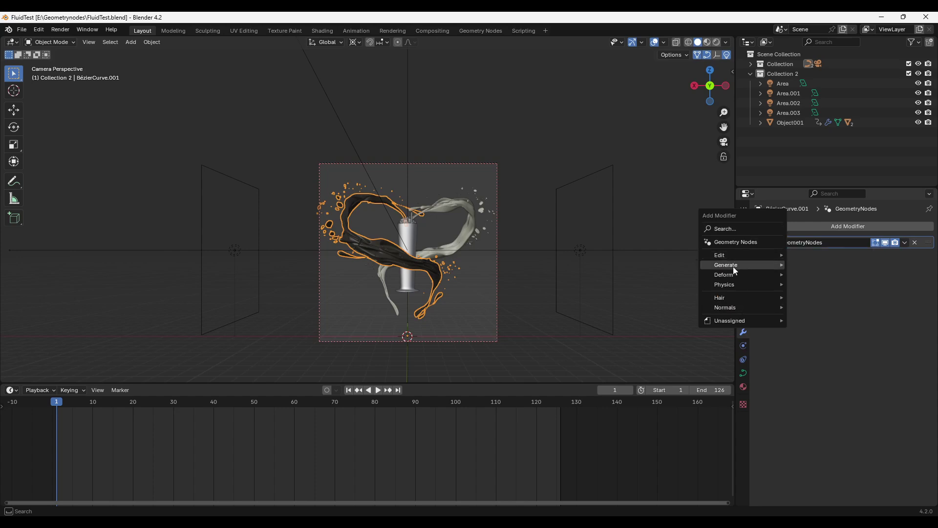
mouse_move(729, 265)
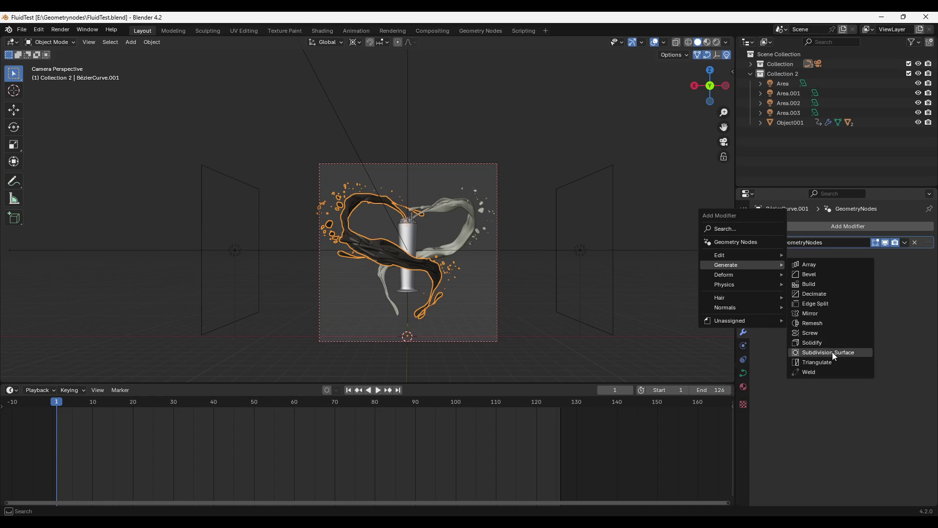
- Orbit the view, select every object in the scene, and start deleting them
mouse_move(620, 302)
middle_down()
mouse_move(515, 265)
mouse_move(487, 281)
mouse_move(503, 279)
middle_up()
key(a)
key(x)
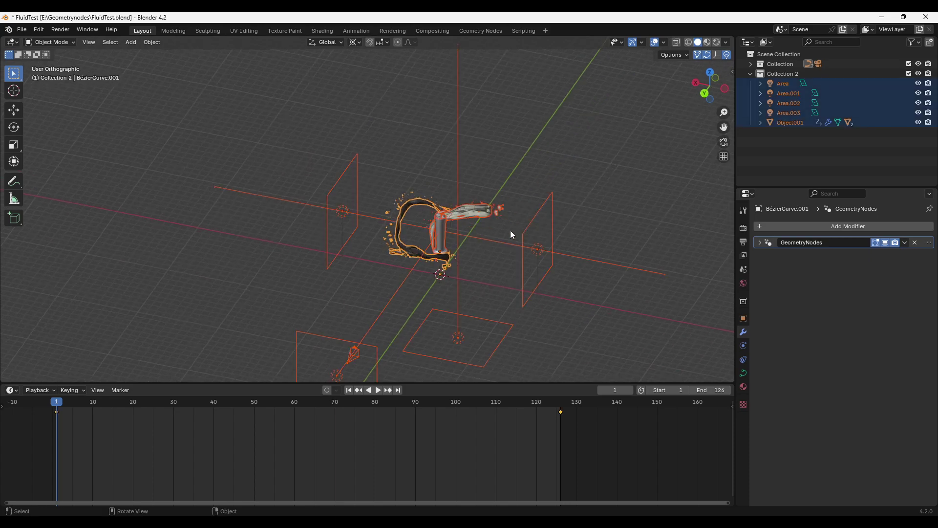
- Delete all scene objects and add a new cube at the origin
key(Delete)
mouse_move(511, 235)
middle_down()
mouse_move(479, 245)
mouse_move(521, 226)
middle_up()
key(shift+a)
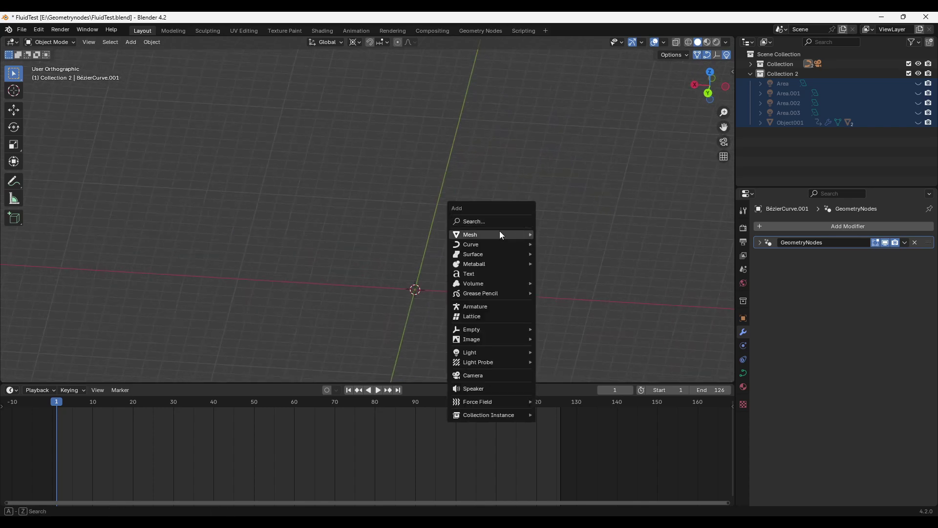
mouse_move(489, 233)
click(563, 242)
- Enlarge the cube about 1.7 times and give it a level-3 Subdivision
key(Tab)
key(s)
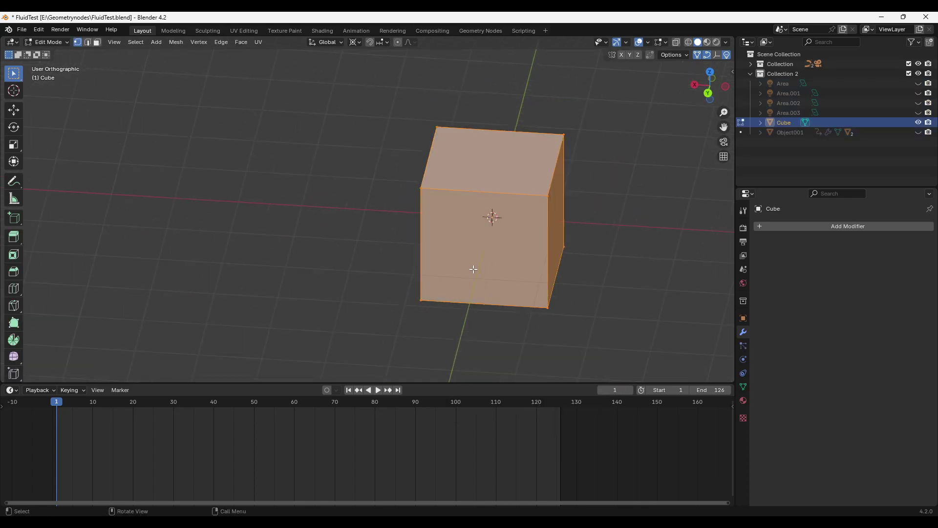
click(499, 232)
key(shift+z)
key(Tab)
key(ctrl+3)
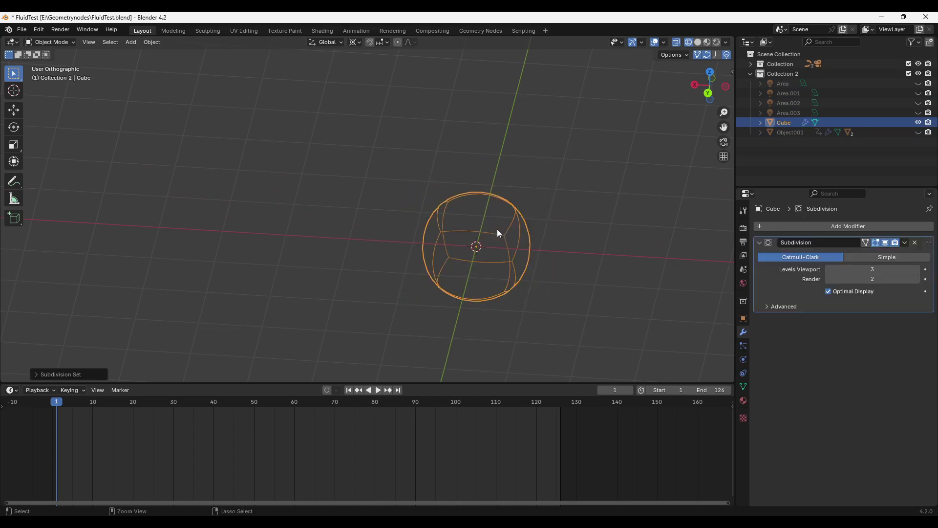
- In Edit Mode with solid shading, cut a vertical edge loop through the cube's middle
mouse_move(503, 246)
middle_down()
mouse_move(452, 263)
mouse_move(470, 207)
middle_up()
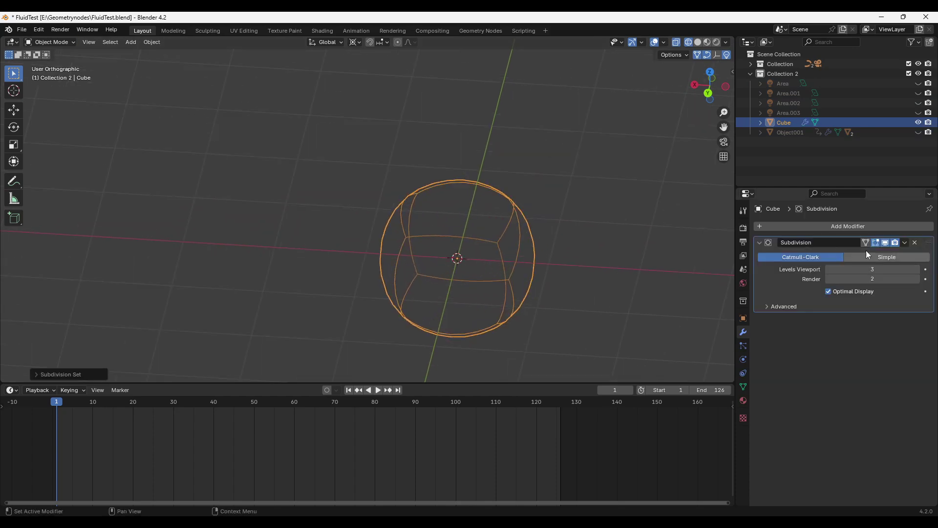
middle_drag(464, 268, 483, 242)
key(Tab)
key(z)
click(521, 200)
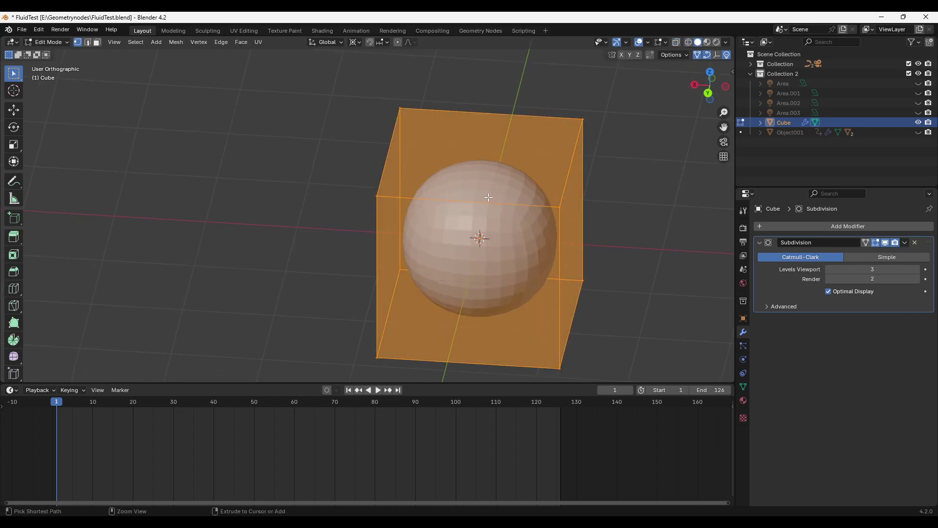
key(ctrl+r)
click(471, 142)
- Box-select the cube's middle loop, invert the selection, and bring up the Delete menu
drag(468, 102, 499, 339)
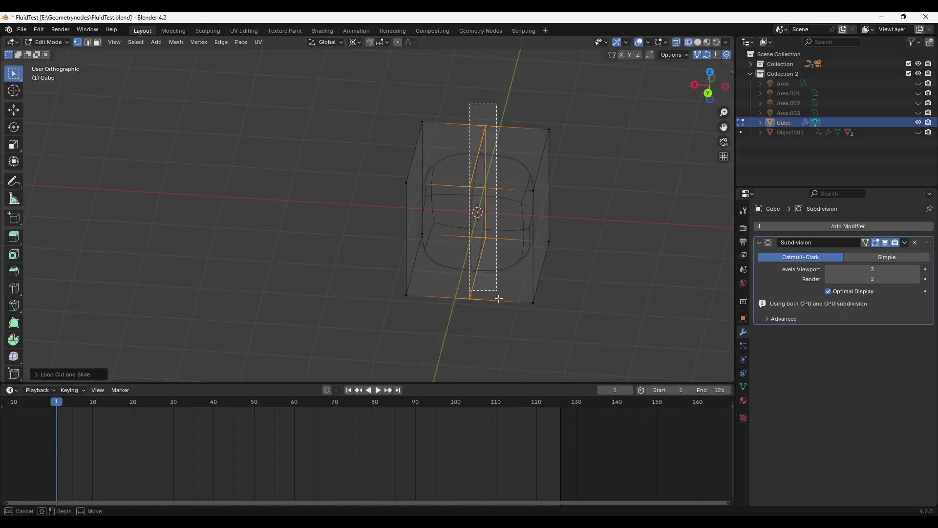
drag(454, 100, 503, 341)
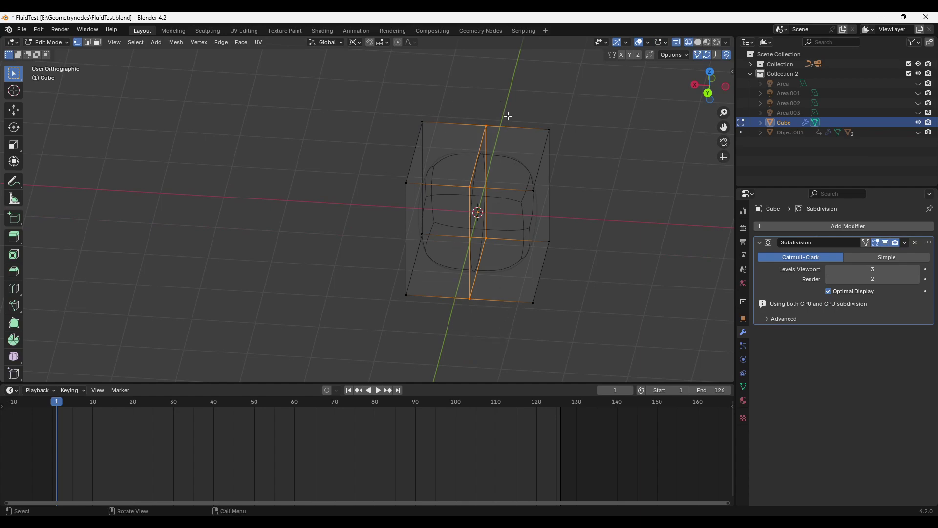
drag(507, 116, 605, 349)
shift+drag(395, 100, 482, 341)
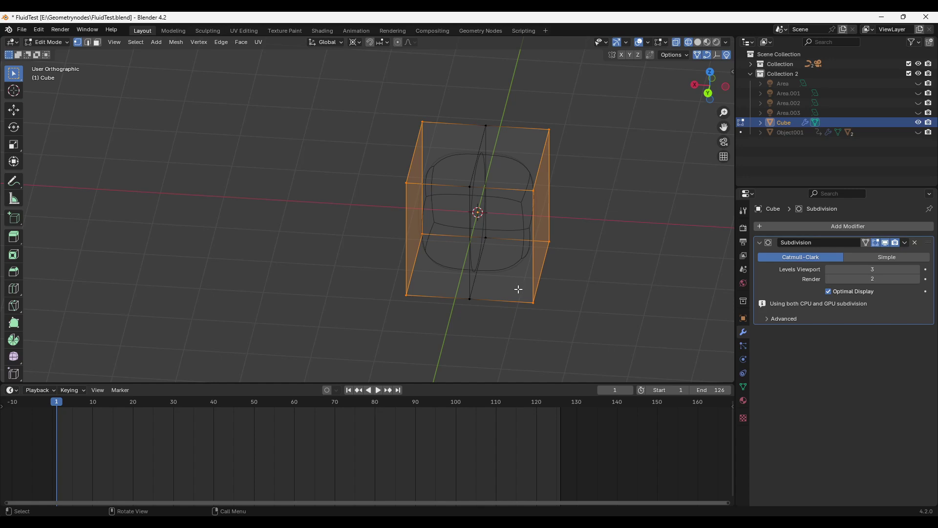
middle_drag(523, 286, 549, 297)
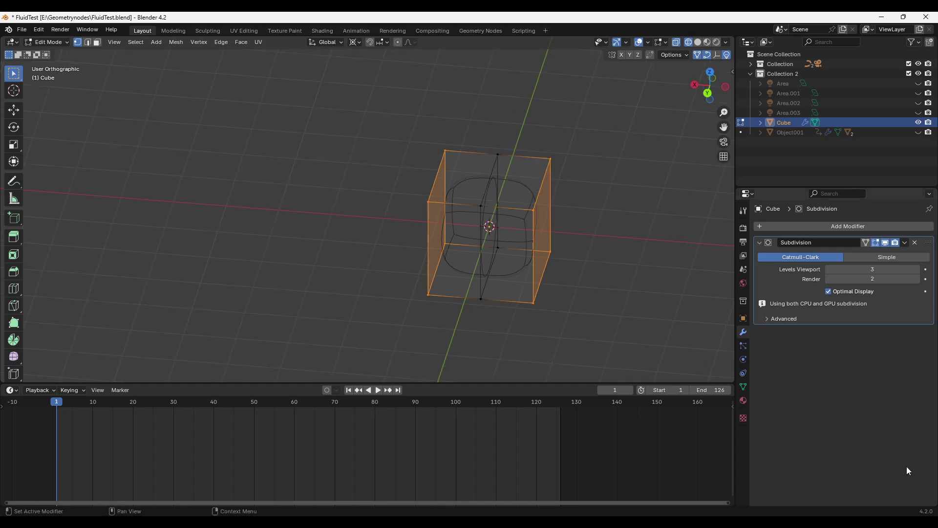
mouse_move(609, 325)
middle_down()
mouse_move(580, 303)
mouse_move(517, 294)
middle_up()
scroll(517, 294, up, 4)
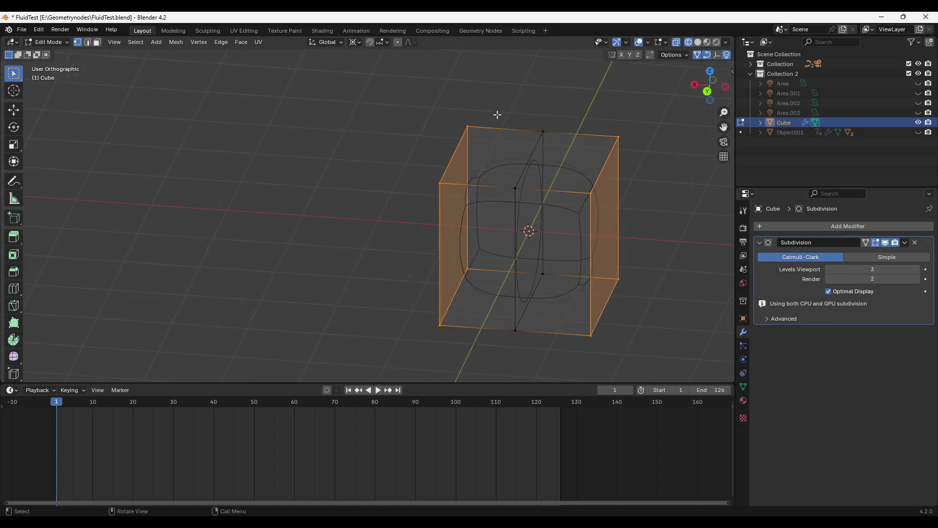
drag(497, 115, 561, 362)
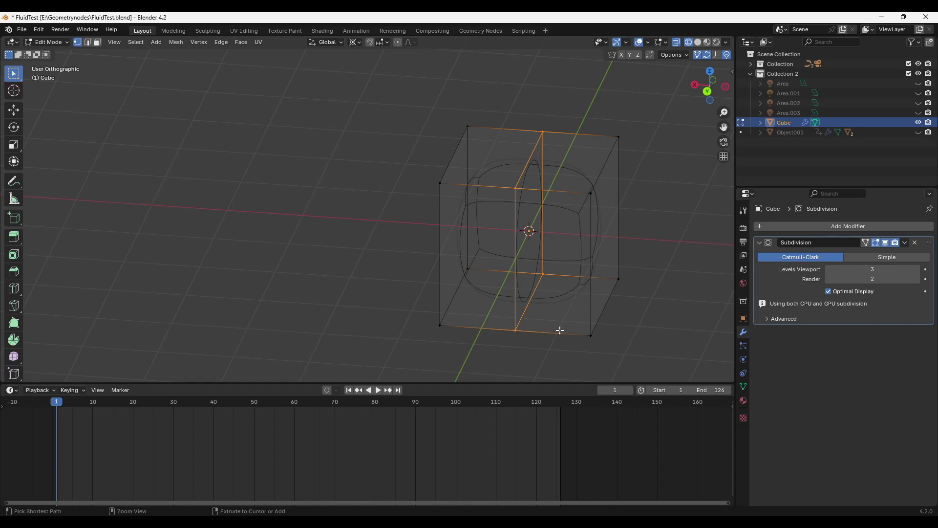
key(ctrl+i)
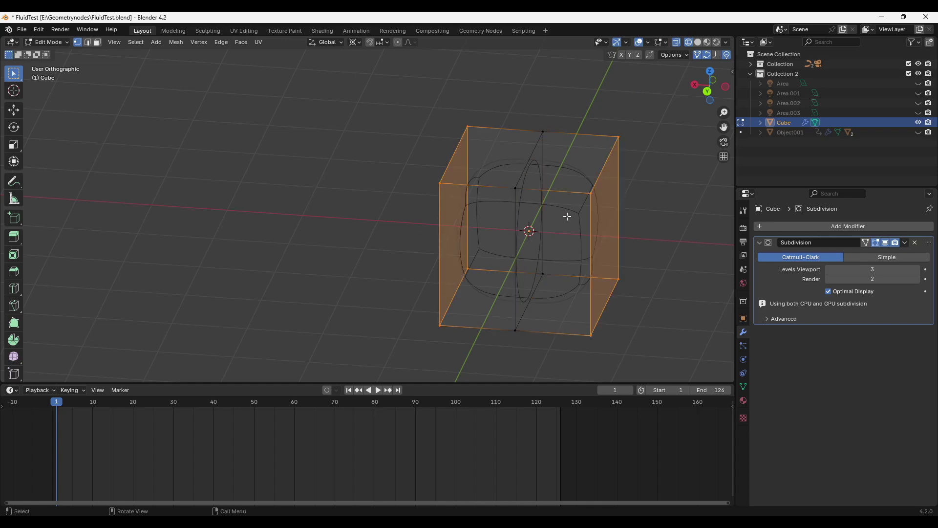
key(x)
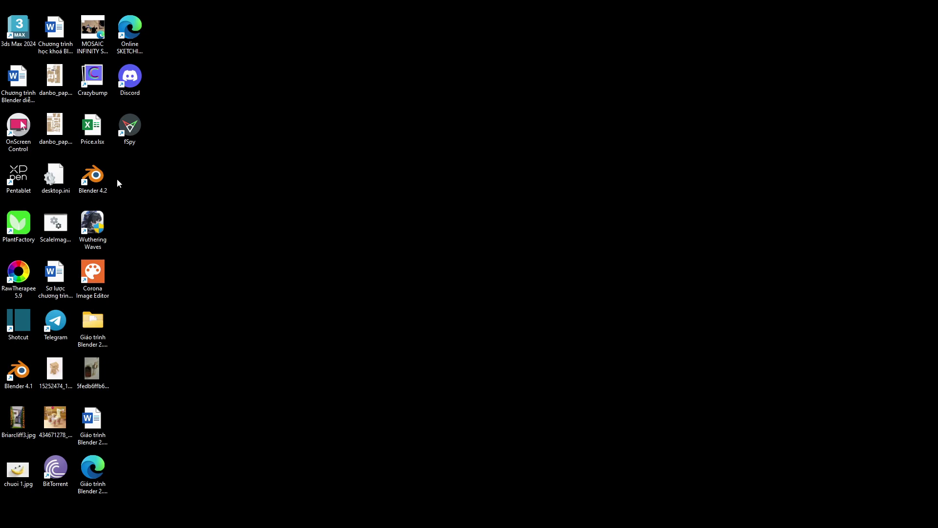
- Relaunch Blender 4.2 from its desktop shortcut
double_click(100, 182)
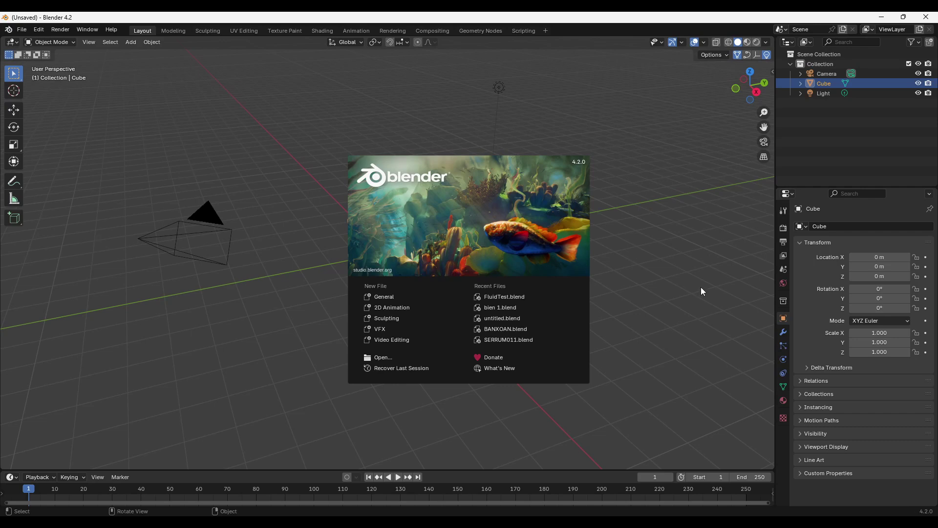
- Dismiss the splash, switch to orthographic view, and loop-cut the cube through its centre
click(717, 301)
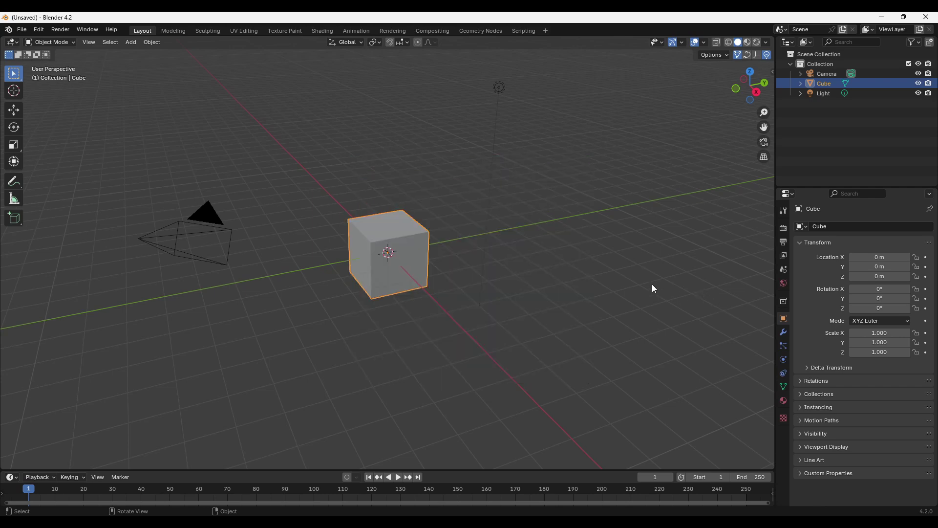
mouse_move(652, 283)
middle_down()
mouse_move(617, 339)
mouse_move(448, 294)
mouse_move(568, 305)
mouse_move(535, 298)
mouse_move(543, 294)
mouse_move(442, 241)
mouse_move(402, 173)
middle_up()
key(KP_5)
key(Tab)
key(ctrl+r)
click(518, 273)
right_click(518, 274)
- Delete the cube's left-half vertices using X-ray, then return to Object Mode
key(alt+z)
drag(402, 173, 462, 323)
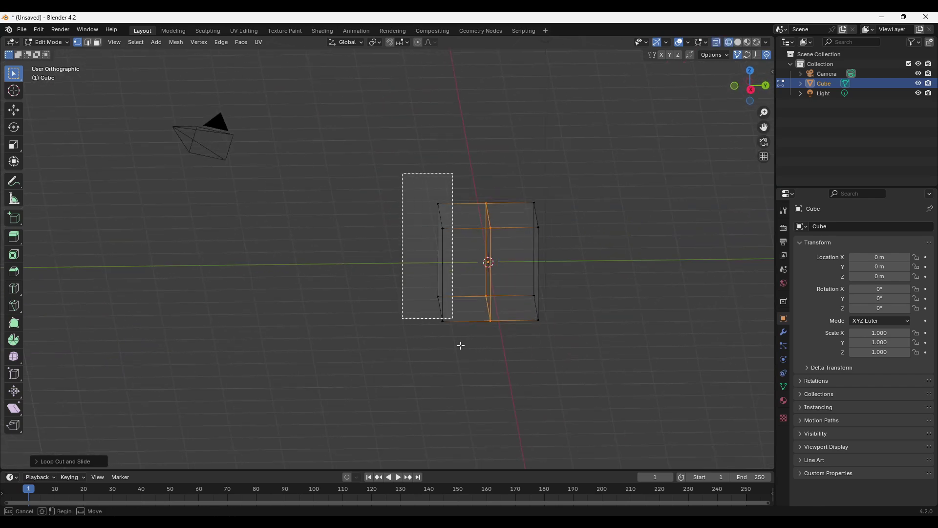
key(x)
click(517, 186)
key(Tab)
key(alt+z)
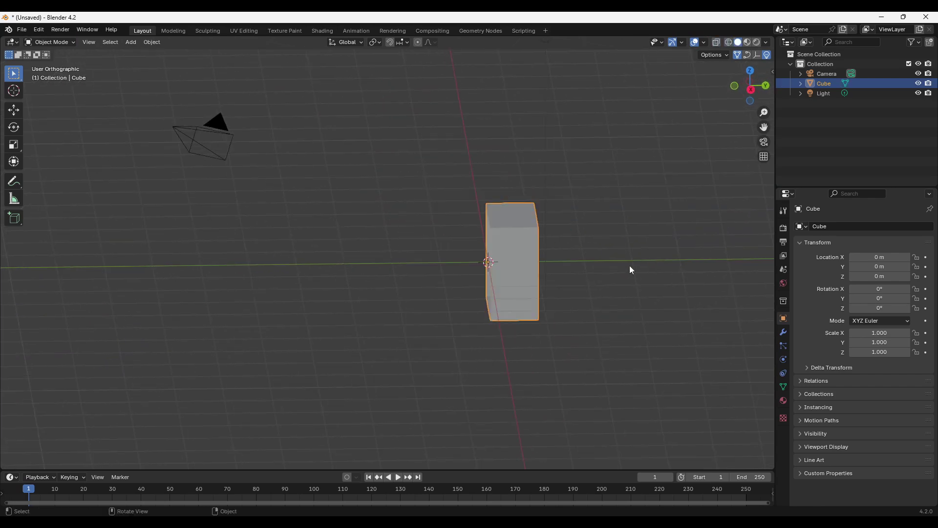
middle_drag(630, 265, 660, 278)
- Add a Mirror modifier and a level-3 Subdivision to the half-cube
click(783, 332)
click(831, 226)
text(m)
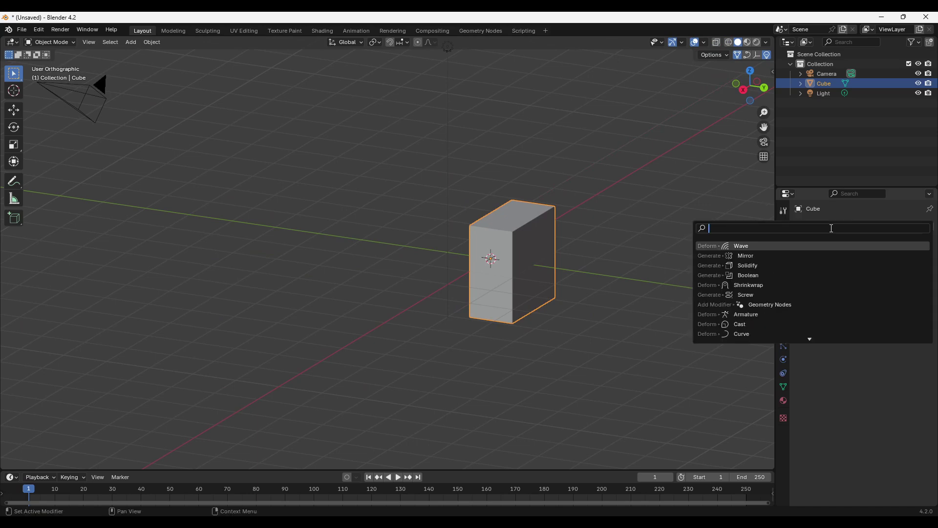
text(i)
click(770, 248)
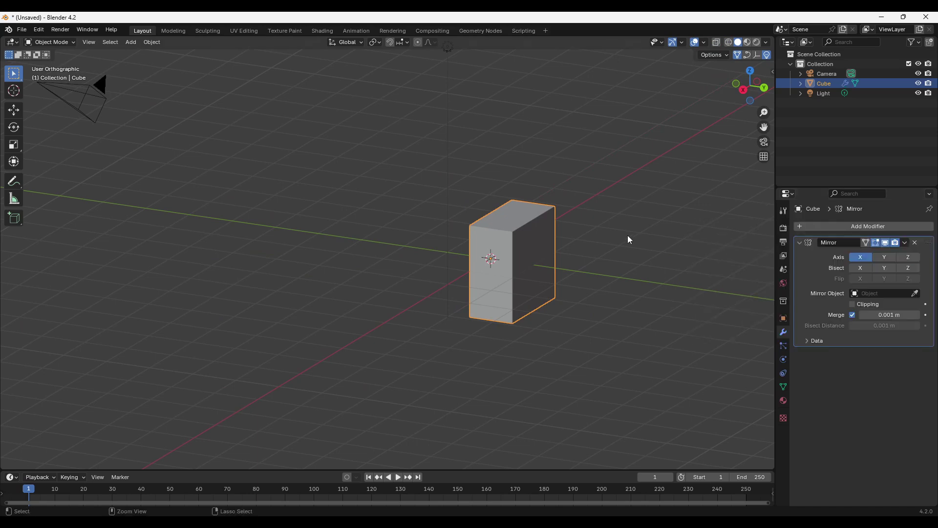
key(ctrl+3)
scroll(537, 254, up, 3)
- Shade the half-cube smooth, then enter Edit Mode with X-ray and select its left-side vertices
right_click(503, 250)
click(503, 250)
mouse_move(502, 250)
middle_down()
mouse_move(651, 244)
mouse_move(509, 248)
mouse_move(600, 268)
middle_up()
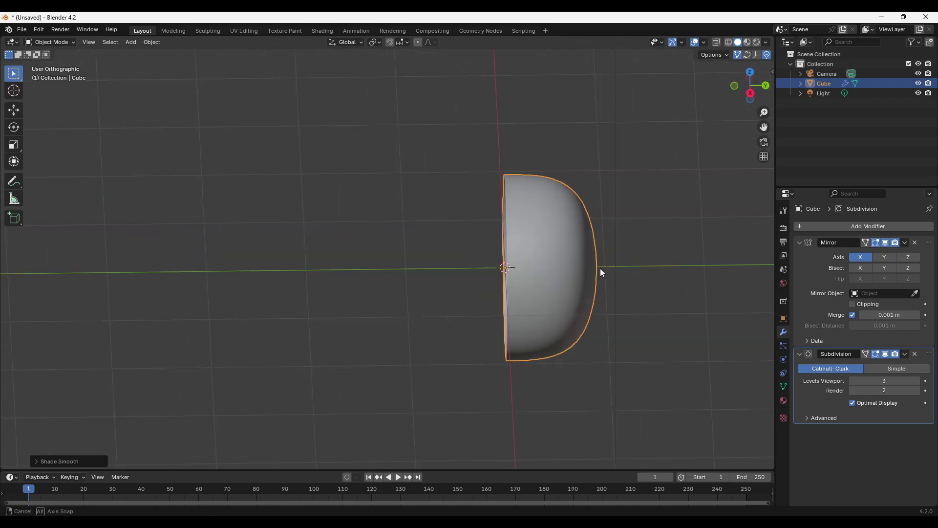
key(Tab)
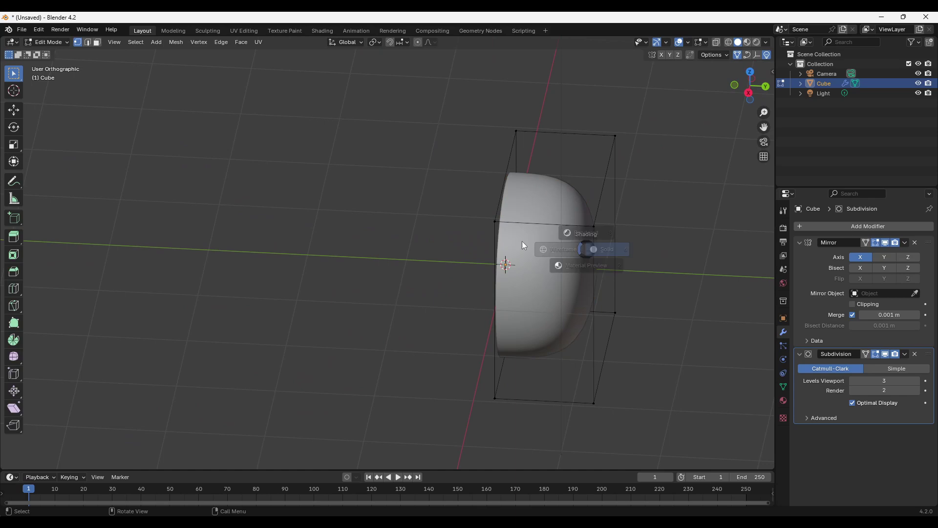
key(alt+z)
middle_drag(522, 241, 570, 208)
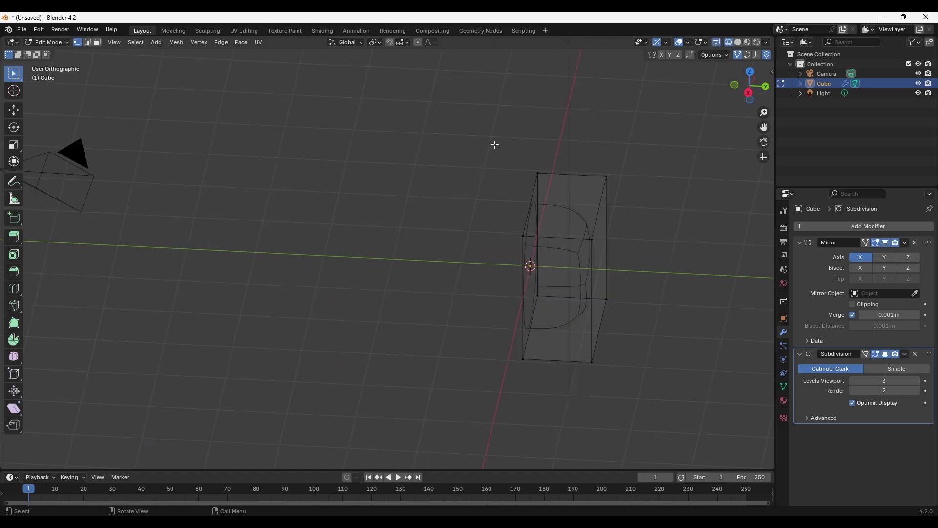
drag(494, 142, 561, 397)
- Select the right-side vertices for deletion, then relaunch Blender 4.2 from the desktop
key(g)
right_click(515, 238)
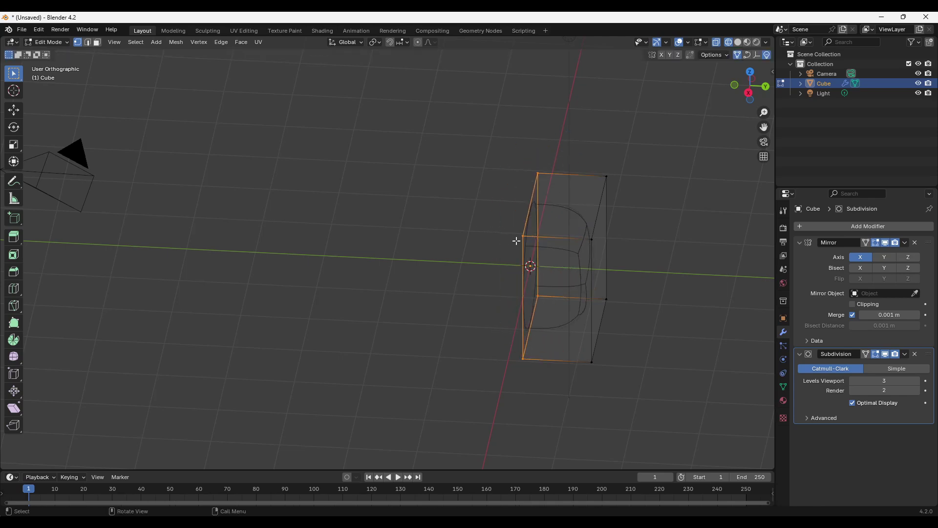
drag(568, 136, 649, 410)
key(x)
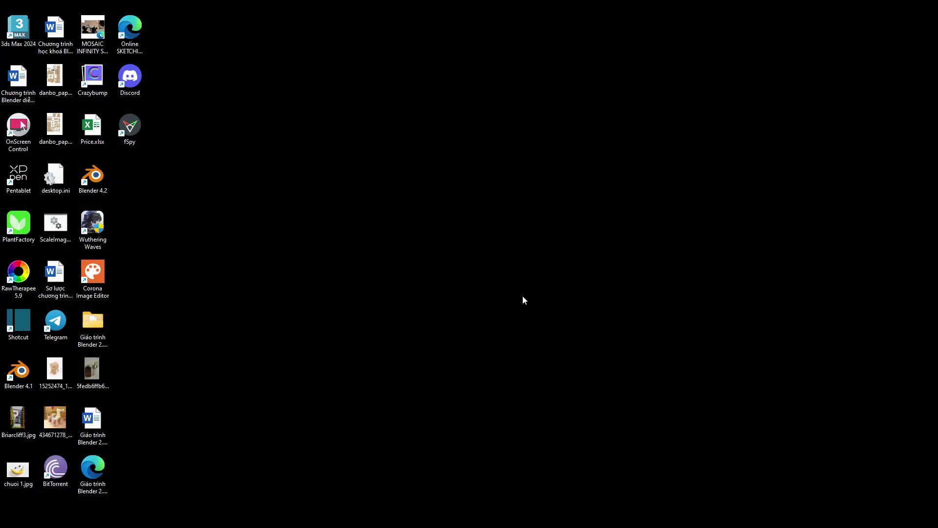
double_click(103, 177)
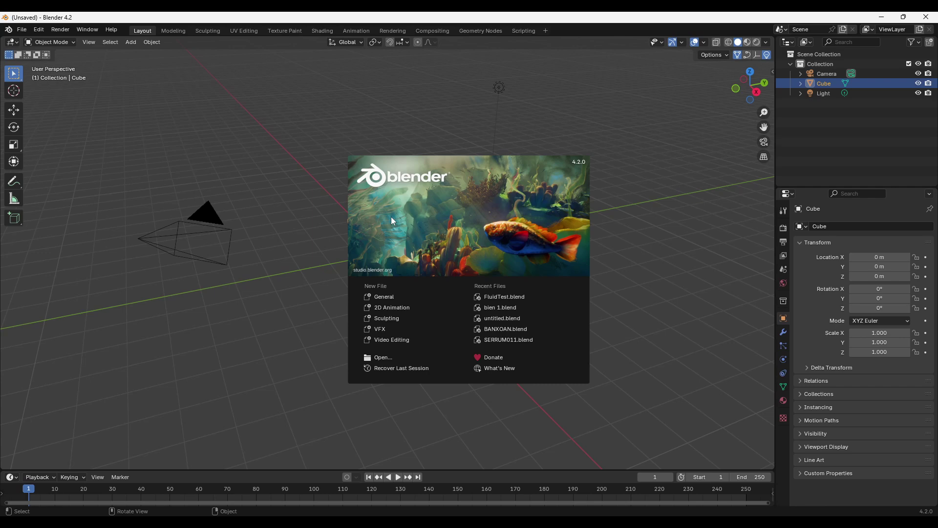
- Dismiss the splash and browse the World, Collection, Scene, Output, Modifier and Particle property tabs
click(785, 283)
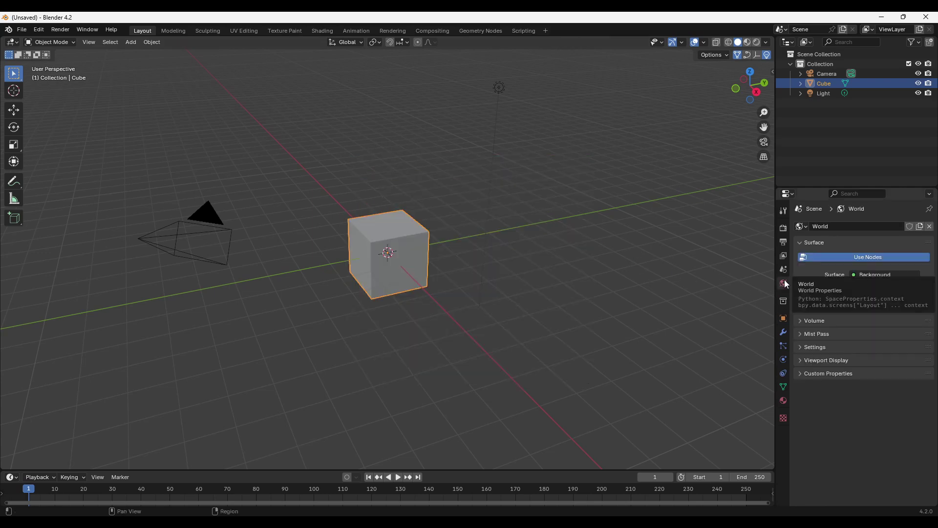
click(783, 301)
click(783, 318)
click(783, 300)
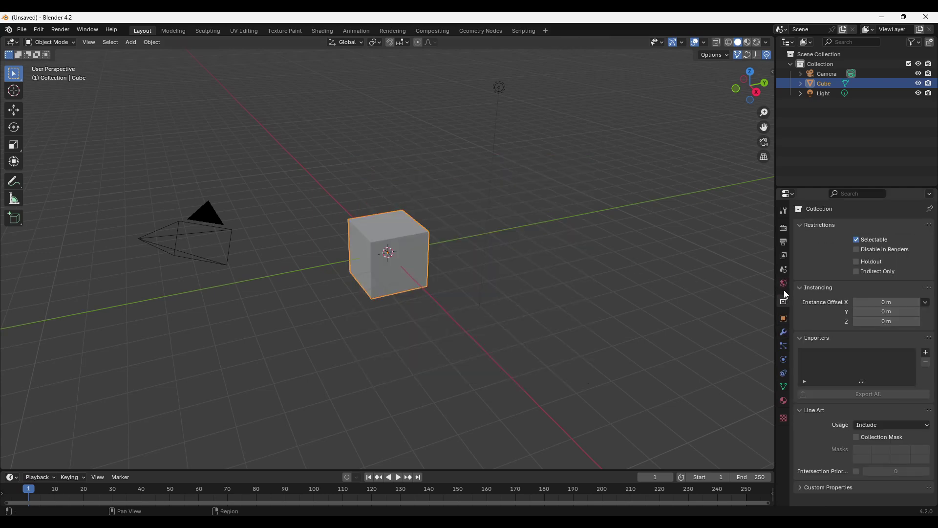
click(783, 283)
click(783, 242)
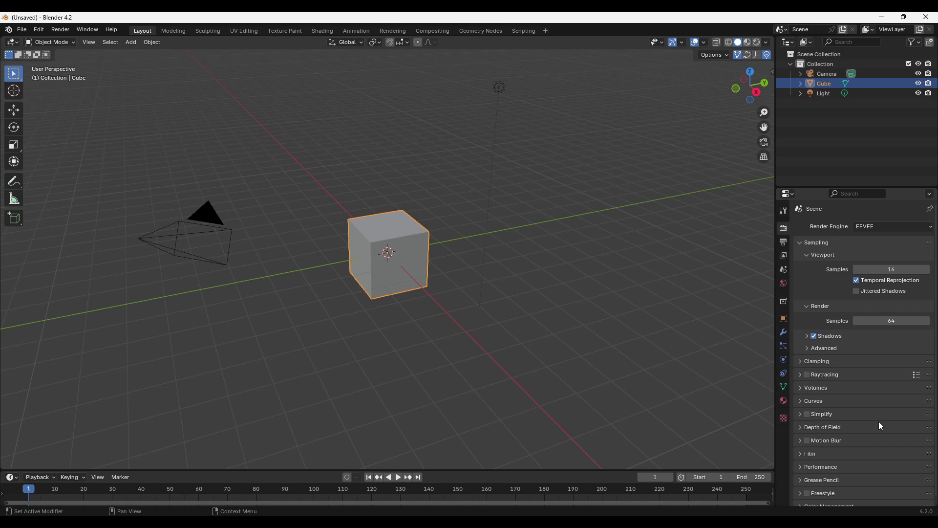
click(782, 334)
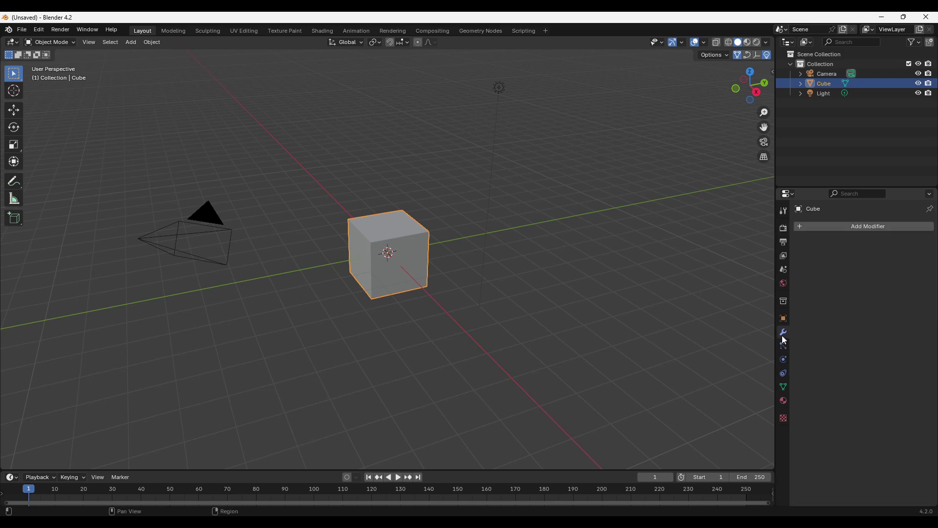
click(783, 231)
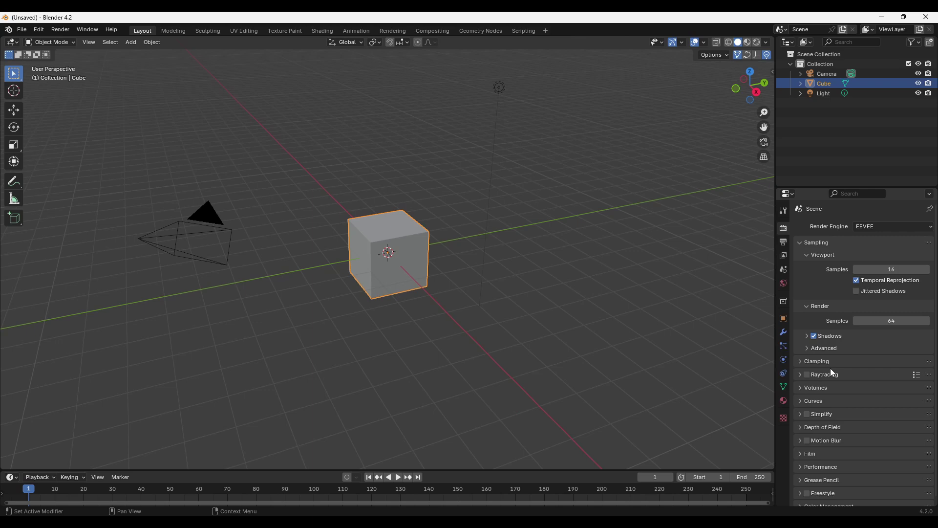
scroll(831, 372, down, 1)
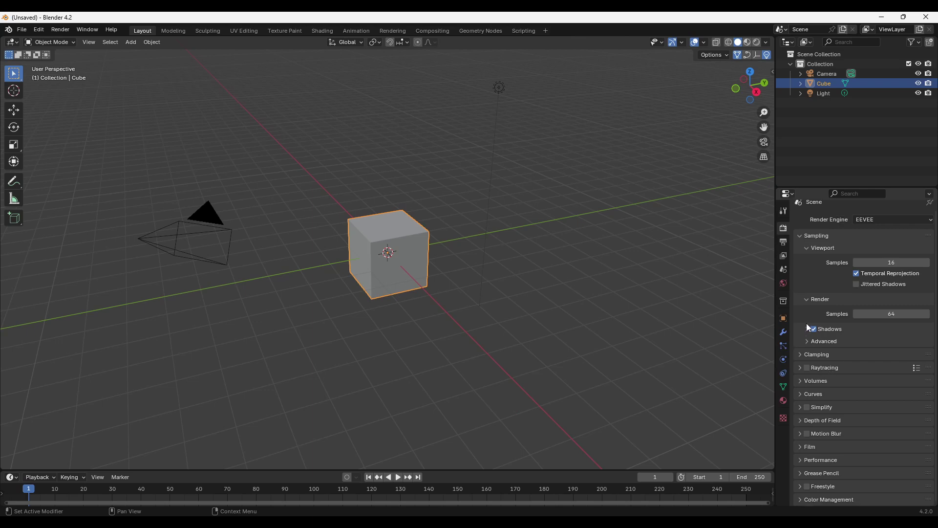
- Reopen FluidTest.blend from recent files, zoom in on the fluid splash, and enlarge the 3D view
click(22, 30)
click(146, 59)
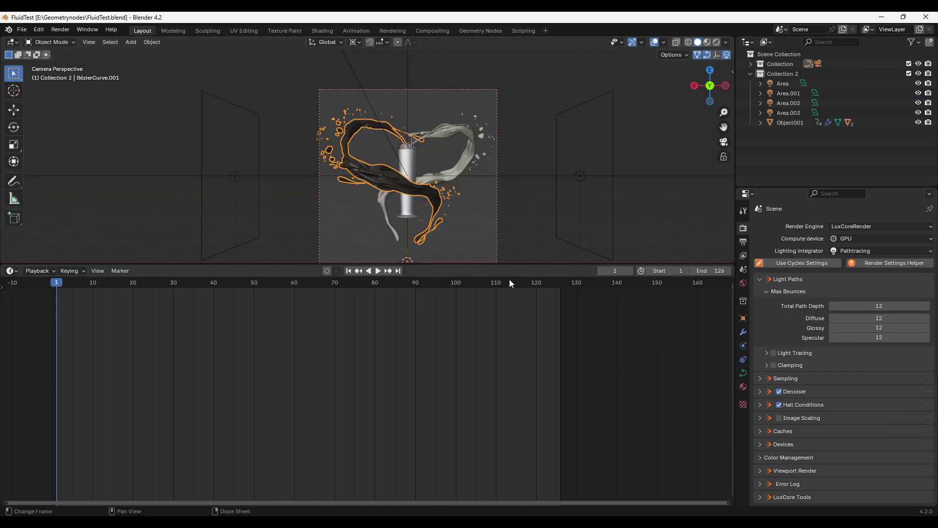
scroll(436, 226, down, 2)
mouse_move(436, 225)
middle_down()
mouse_move(486, 229)
mouse_move(383, 174)
middle_up()
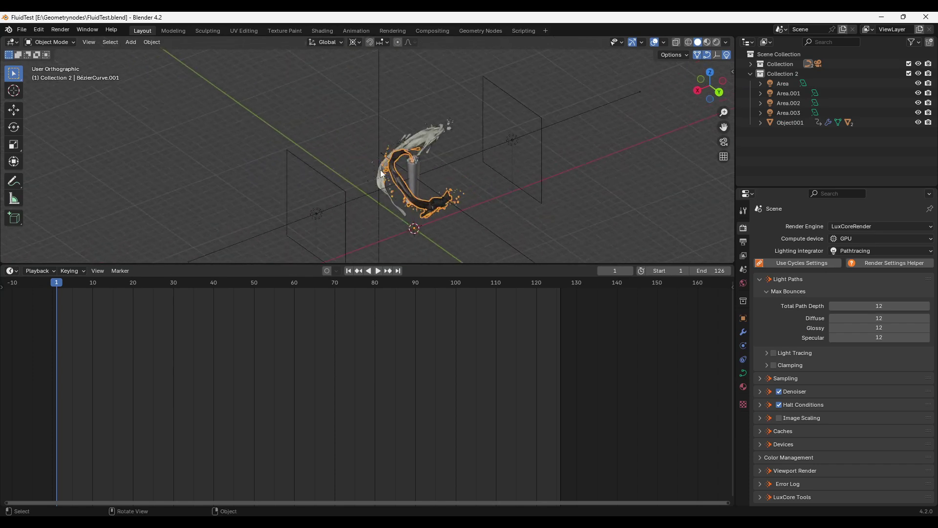
scroll(431, 194, up, 2)
middle_drag(432, 194, 475, 274)
drag(475, 264, 389, 387)
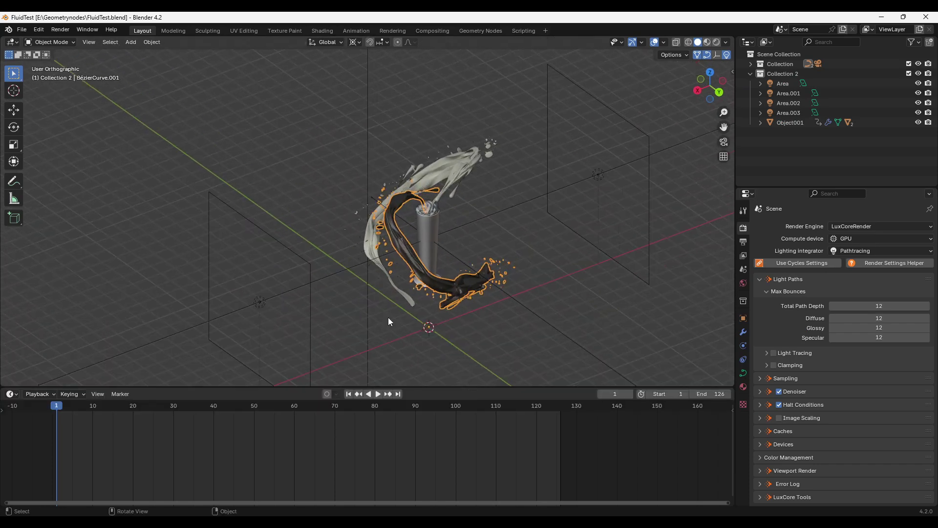
- Open Edit > Preferences and move its window to the right of the scene
click(39, 30)
click(90, 165)
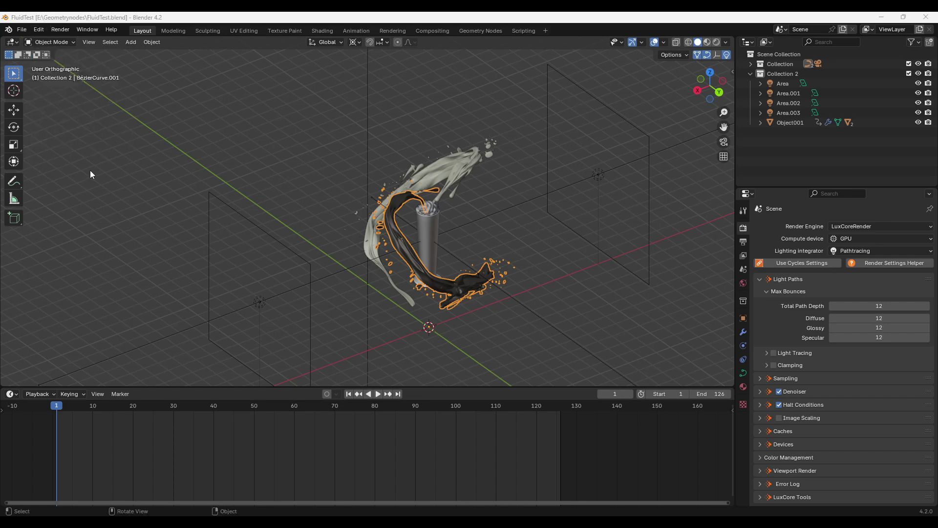
mouse_move(148, 31)
mouse_down()
mouse_move(491, 142)
mouse_move(545, 134)
mouse_up()
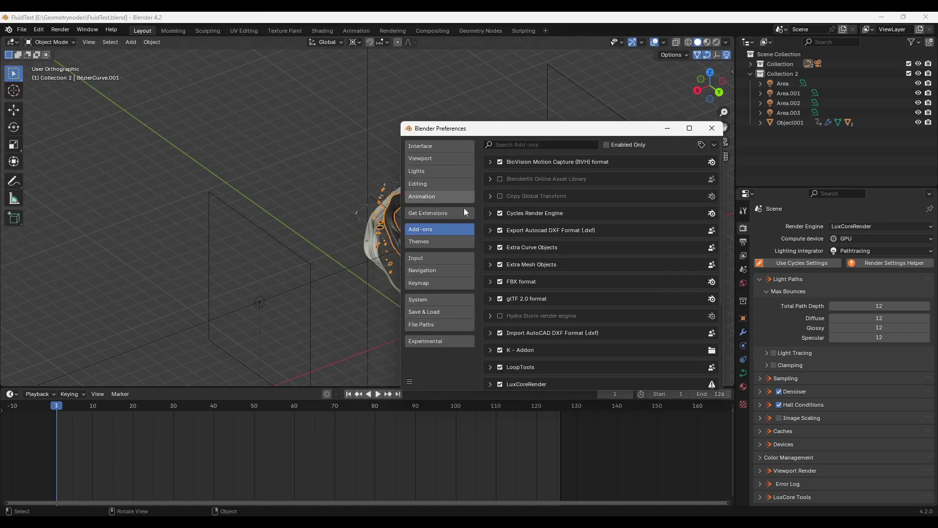
click(433, 217)
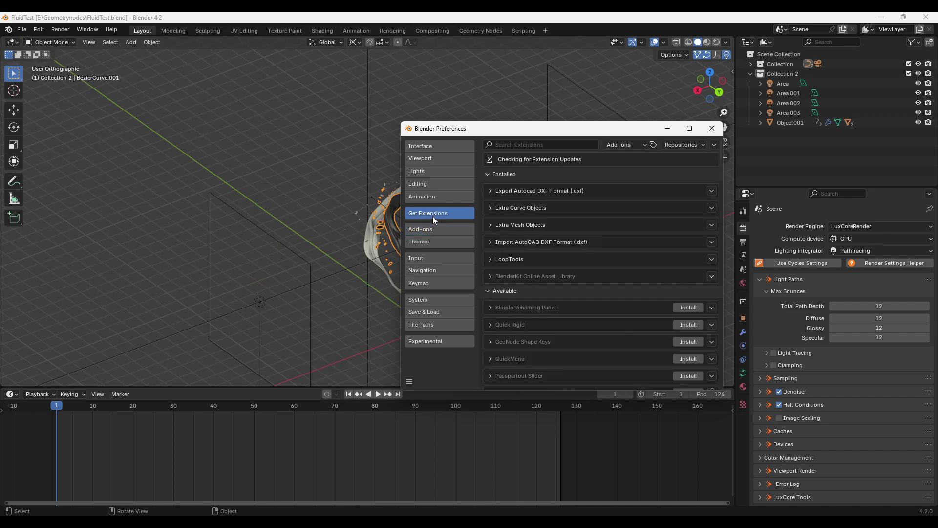
click(441, 229)
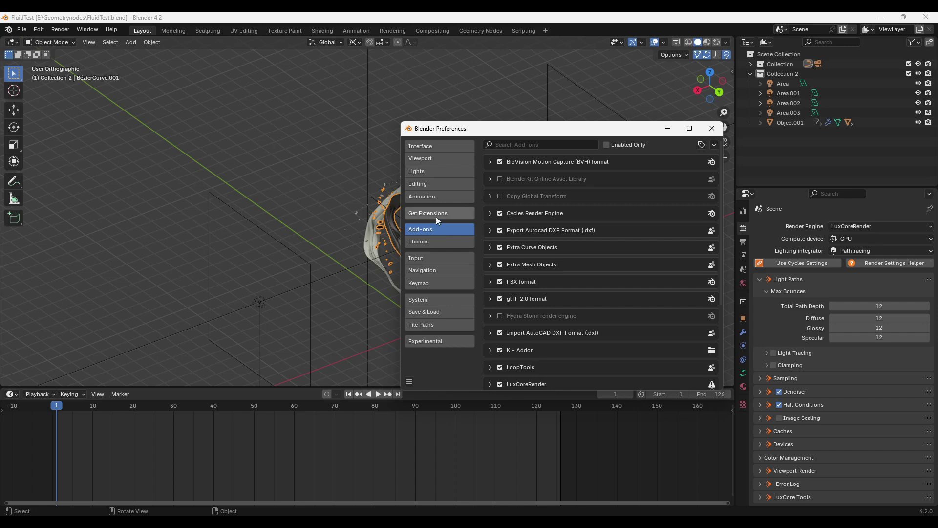
click(436, 216)
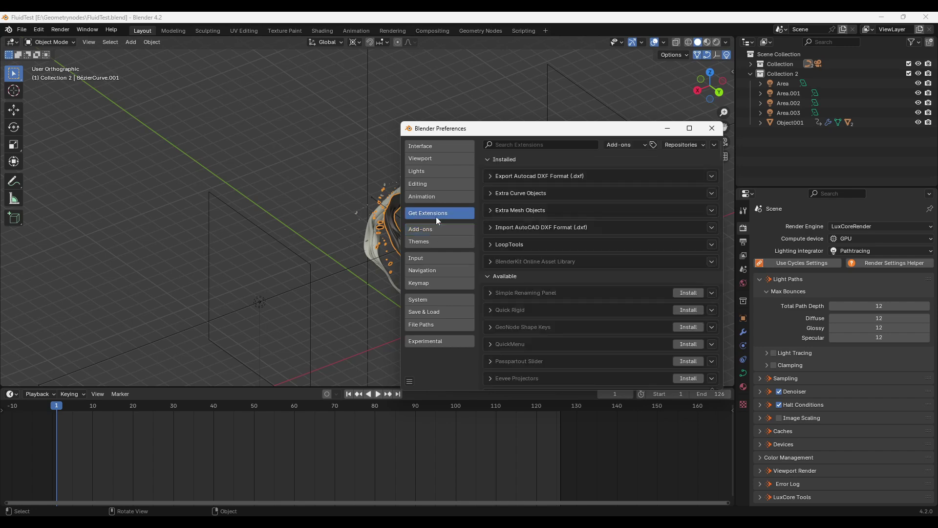
click(432, 229)
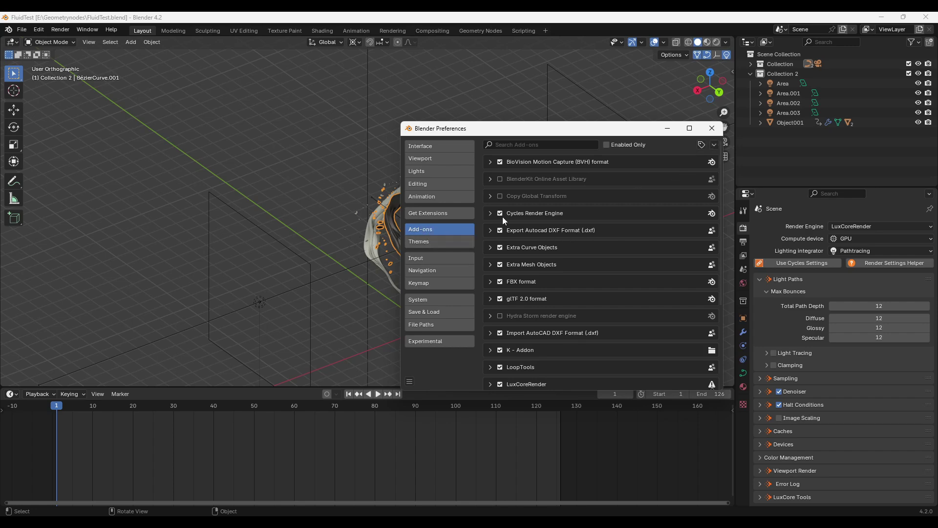
click(712, 145)
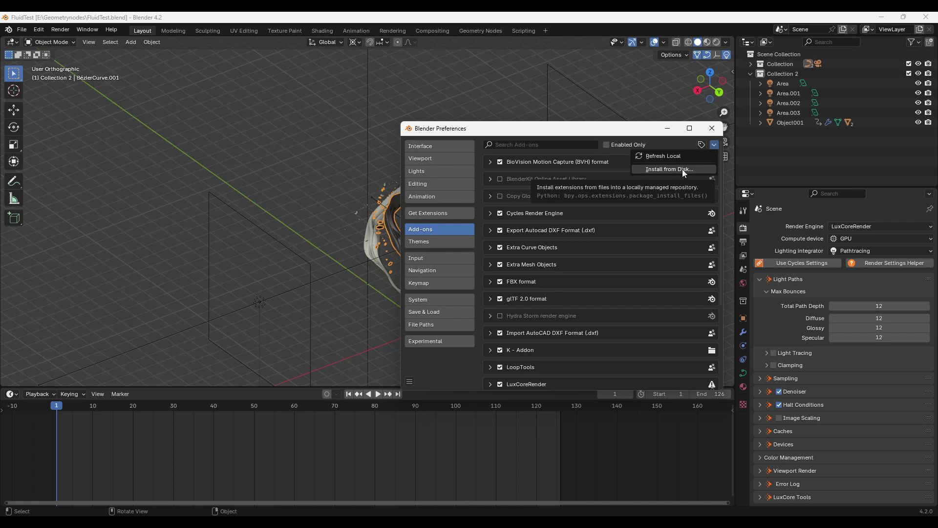
click(682, 169)
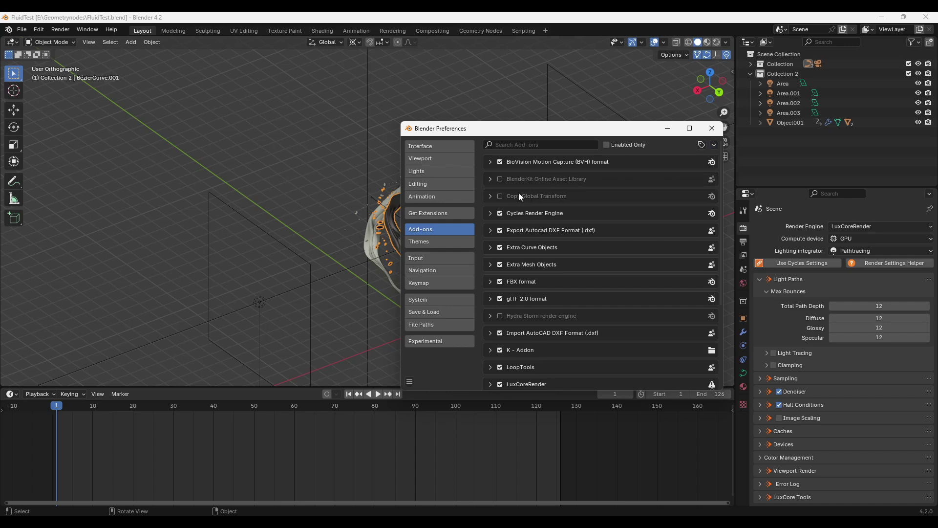
click(440, 212)
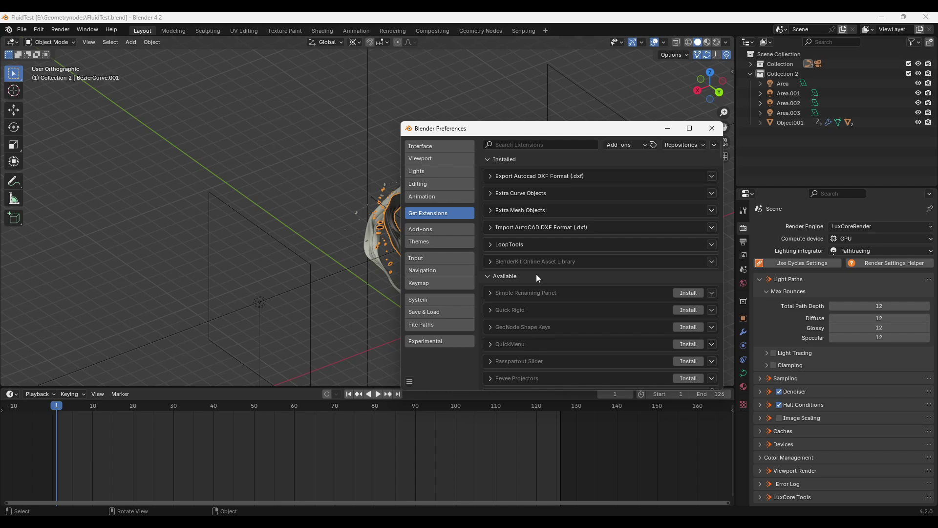
click(447, 226)
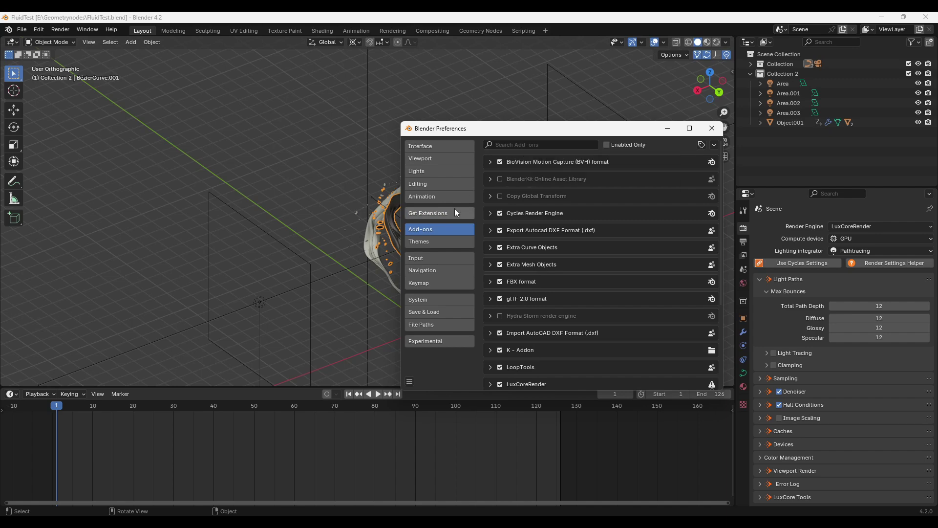
- Search the add-ons list for 'node', then for 'loop'
click(513, 146)
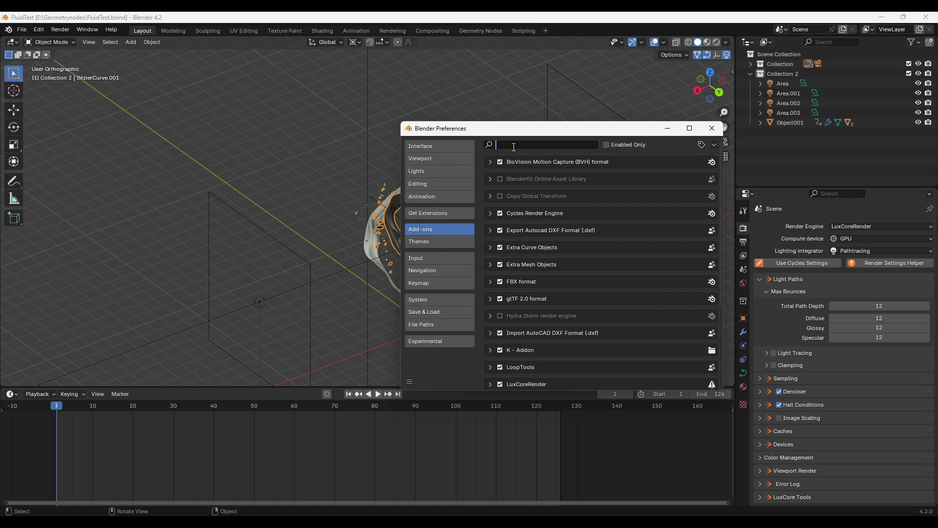
text(node)
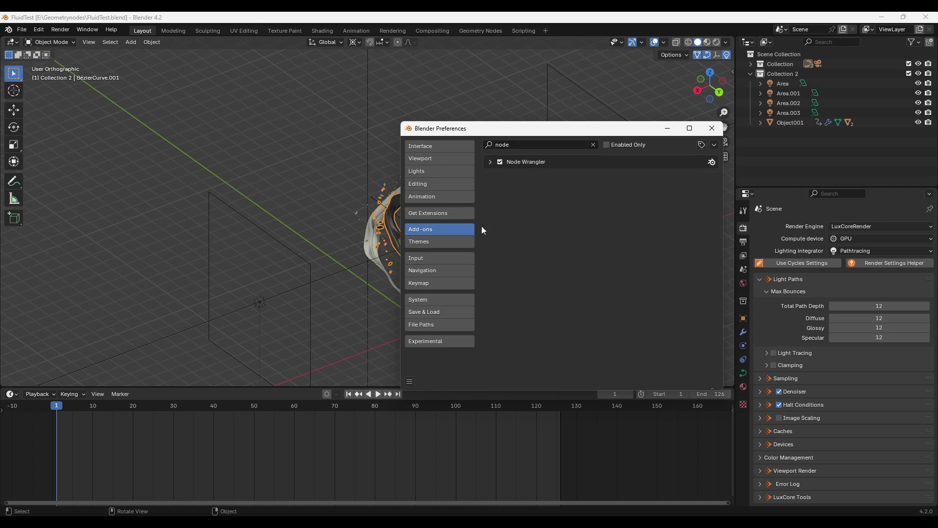
click(594, 144)
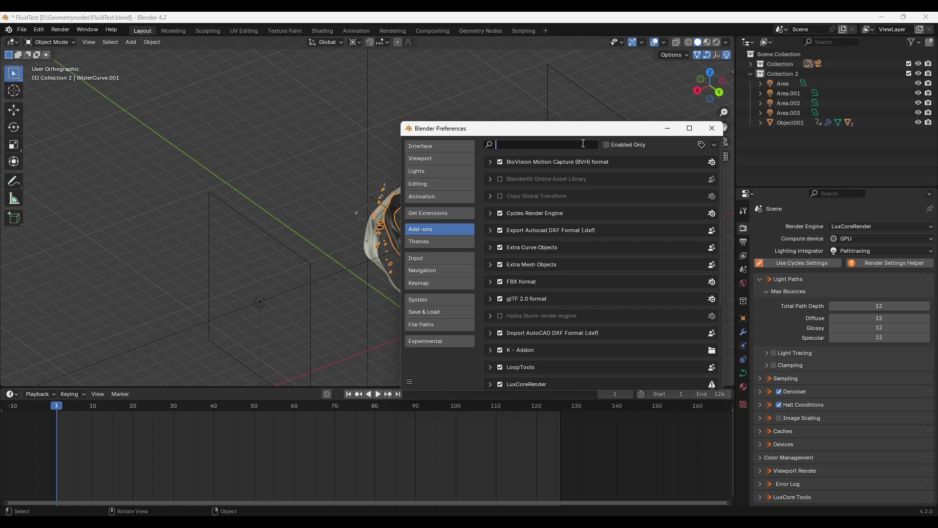
text(loop)
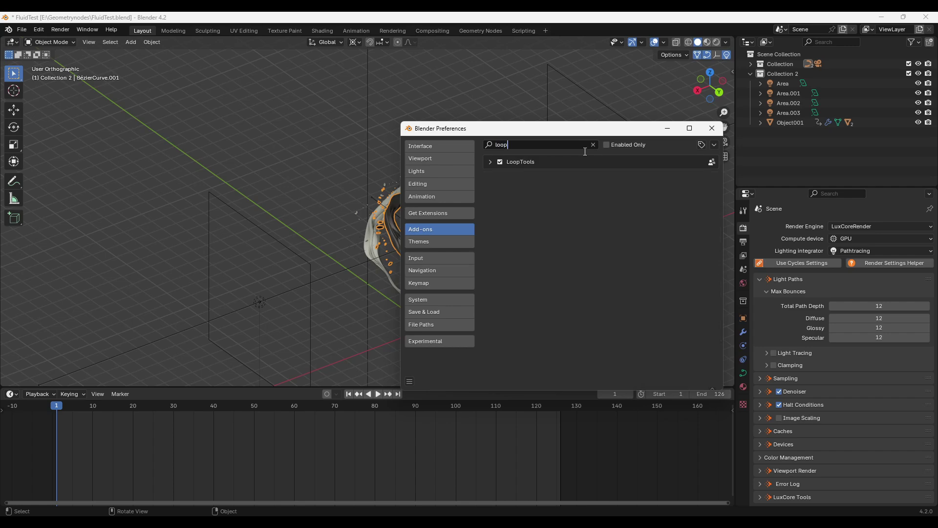
- Search Get Extensions for 'extr' and inspect the Extra Curve Objects options menu
click(439, 213)
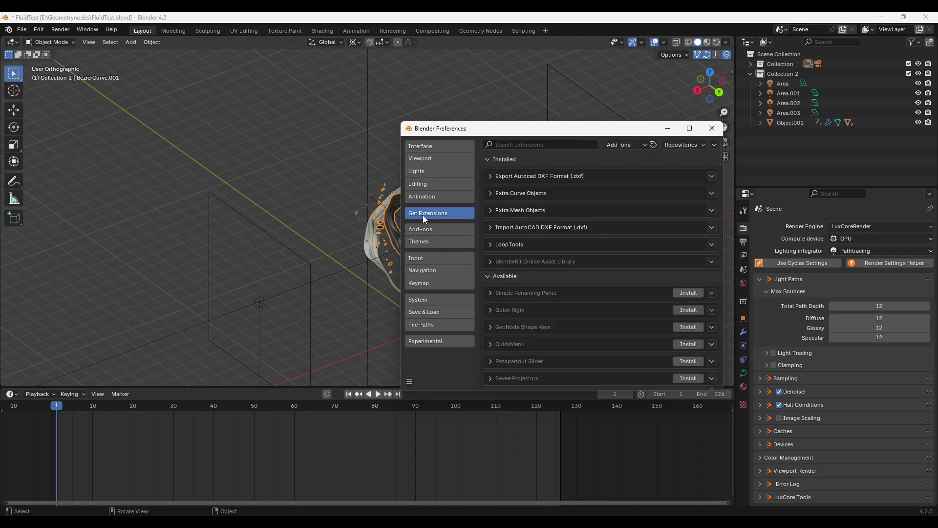
click(530, 146)
text(extr)
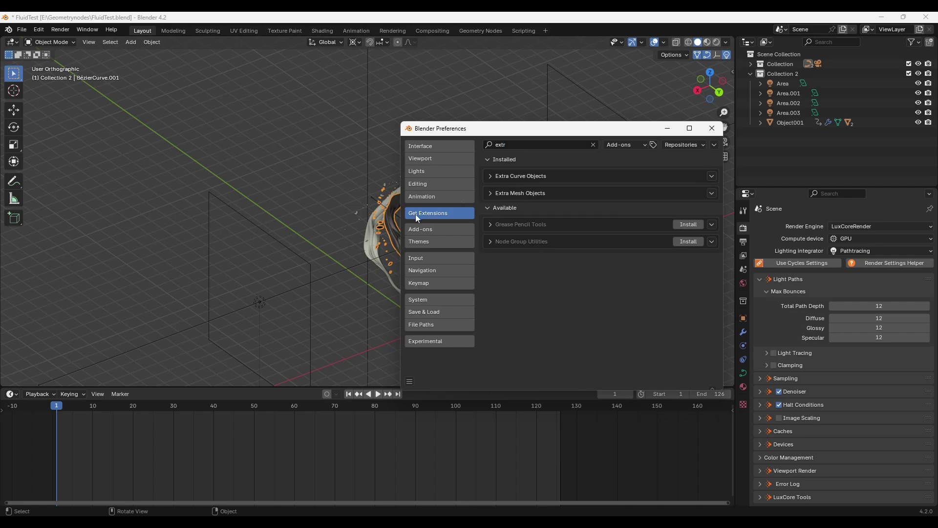
click(711, 176)
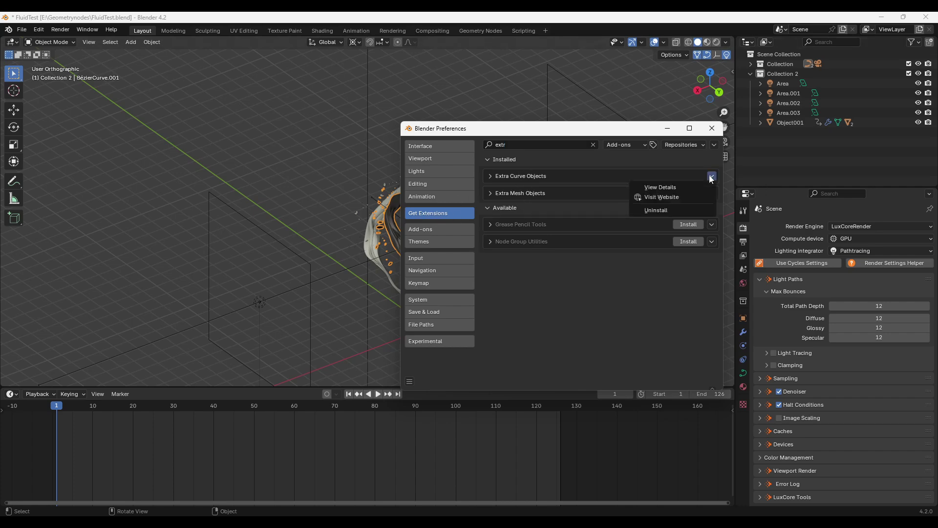
click(711, 176)
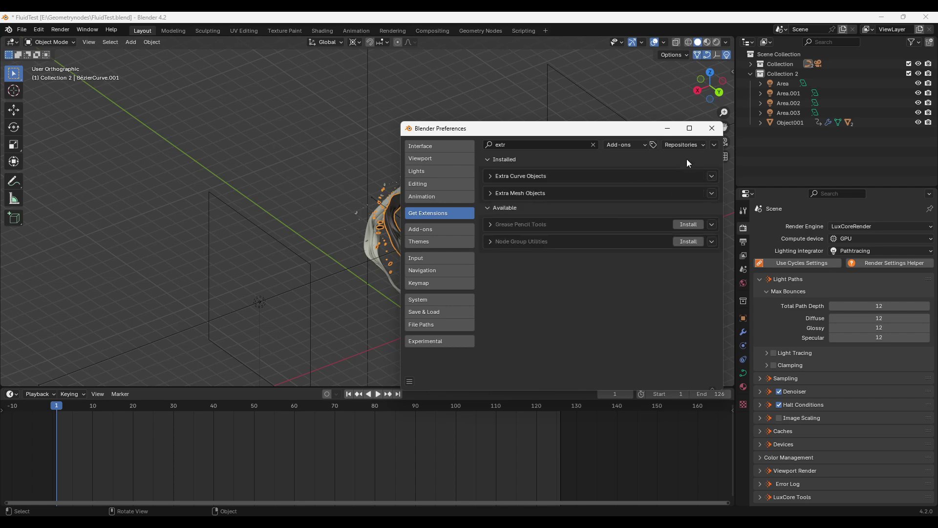
click(711, 177)
- Return to the Add-ons list, filtered by 'loop' to show LoopTools
click(442, 228)
click(442, 215)
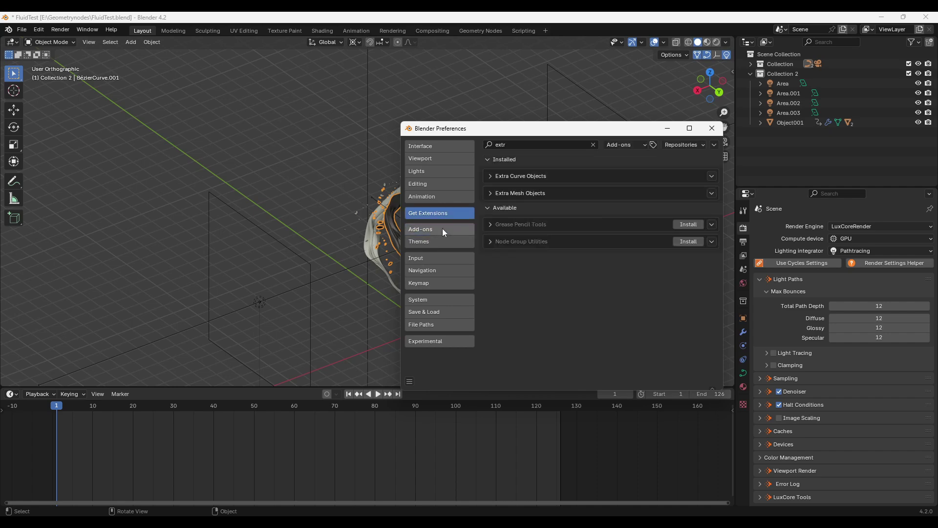
click(442, 228)
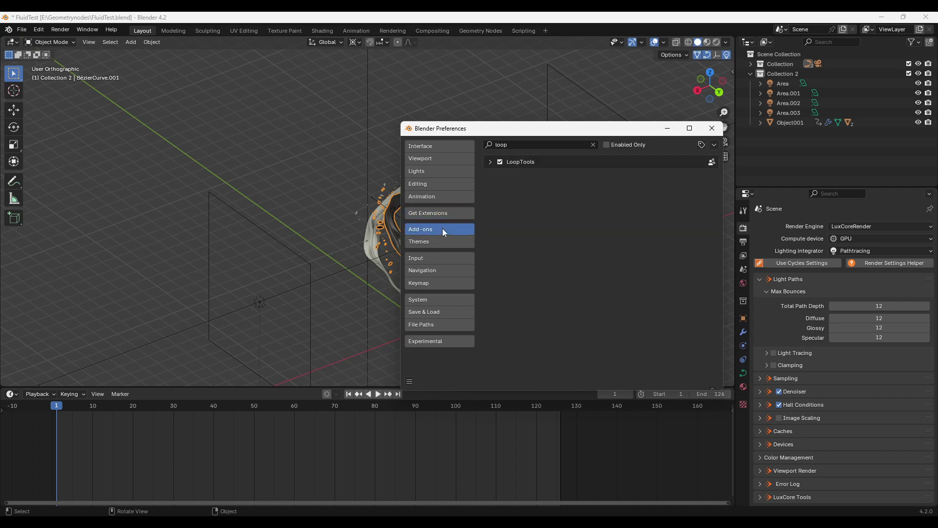
- Close Preferences and switch the fluid-splash viewport to camera view with Numpad 0
click(712, 129)
middle_drag(541, 245, 520, 259)
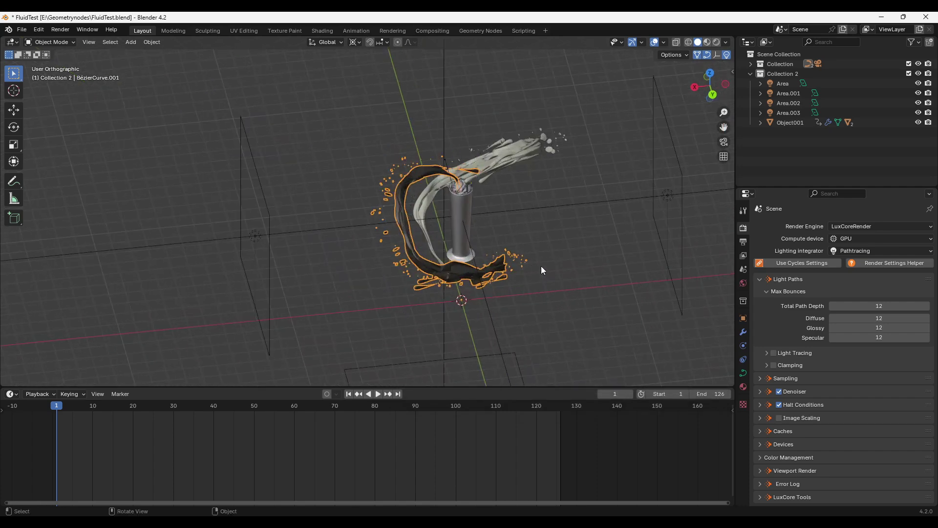
key(KP_0)
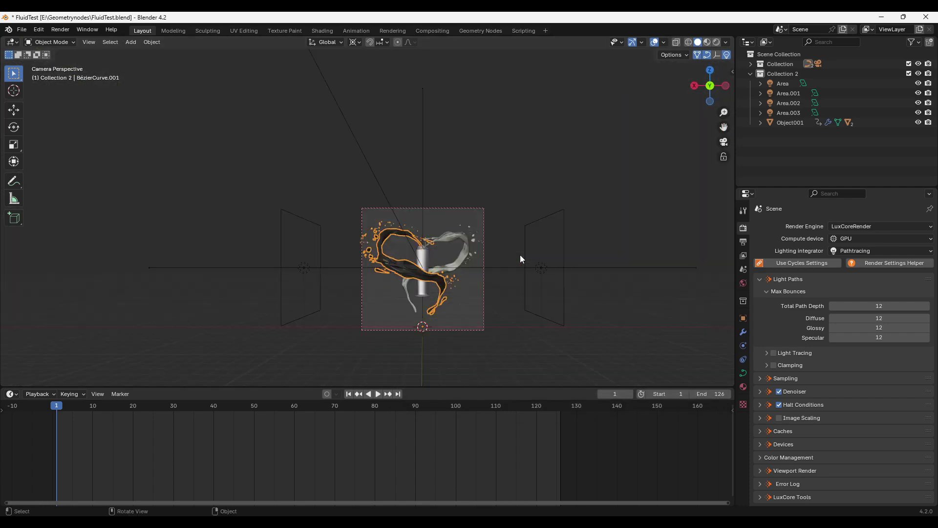